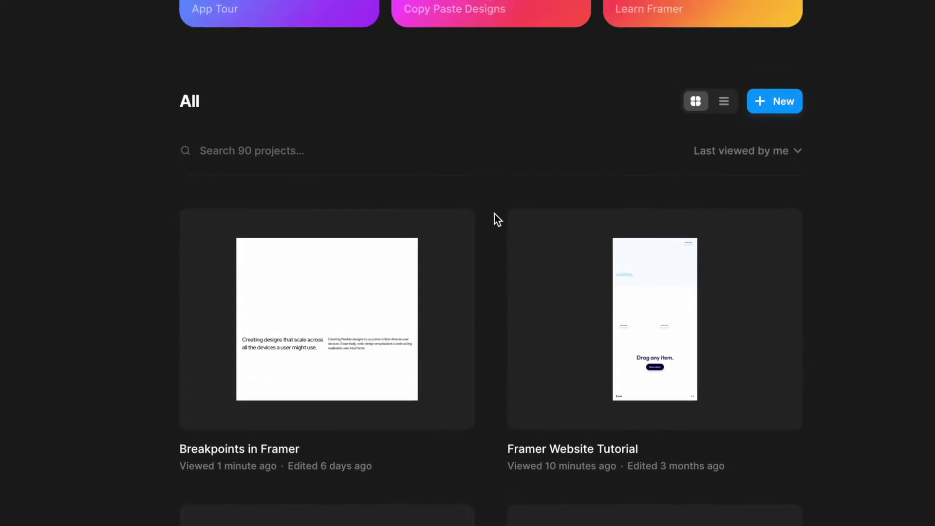
Open the 'Breakpoints in Framer' project from the dashboard to its Desktop page
{"action": "mouse_move", "coordinate": [444, 267]}
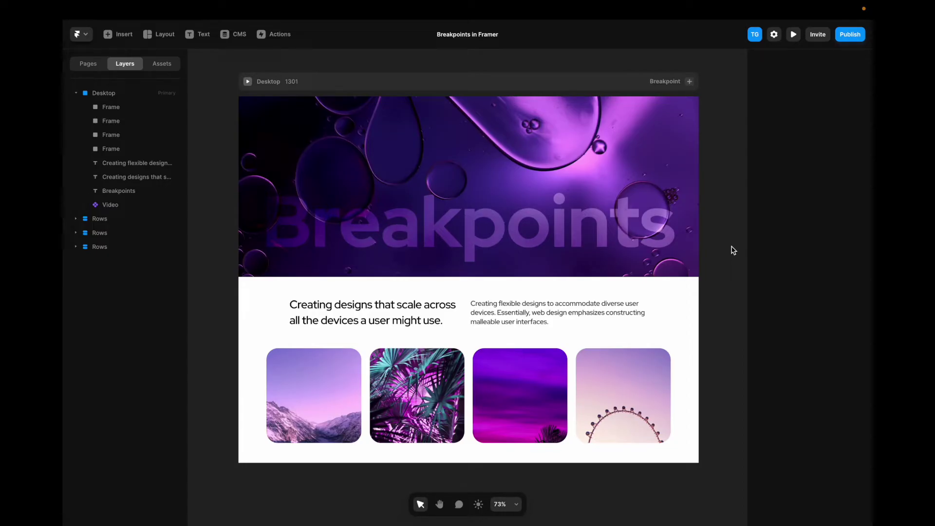
Wrap the heading and paragraph text blocks in a horizontal stack
{"action": "left_click", "coordinate": [450, 313]}
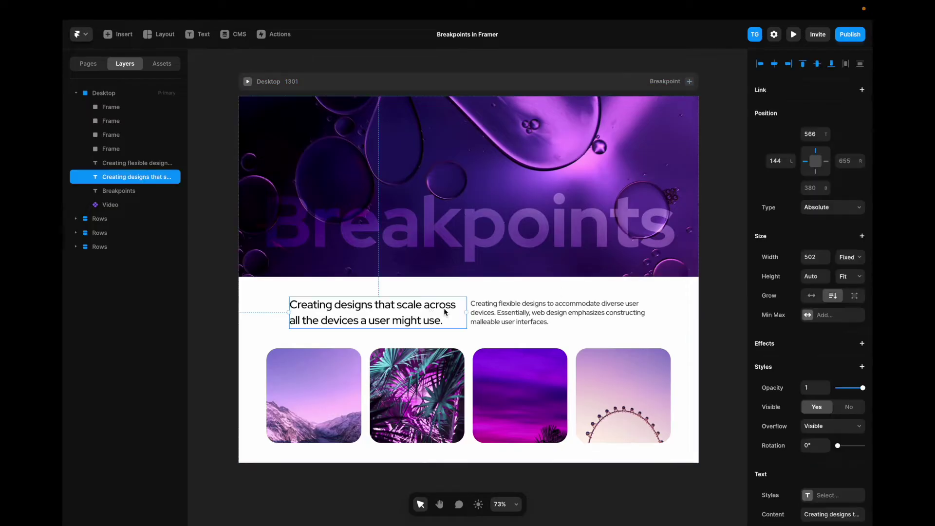
{"action": "left_click", "coordinate": [504, 314], "text": "shift"}
{"action": "right_click", "coordinate": [504, 314]}
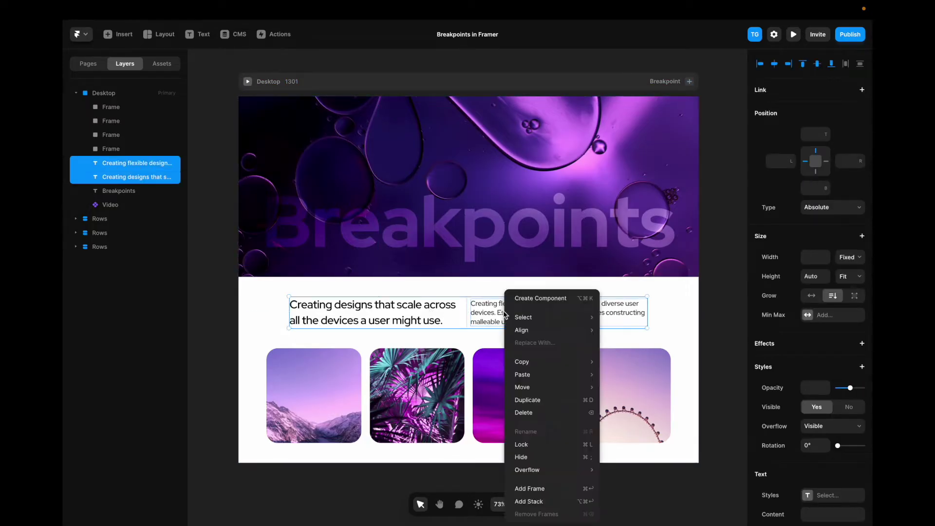
{"action": "left_click", "coordinate": [545, 504]}
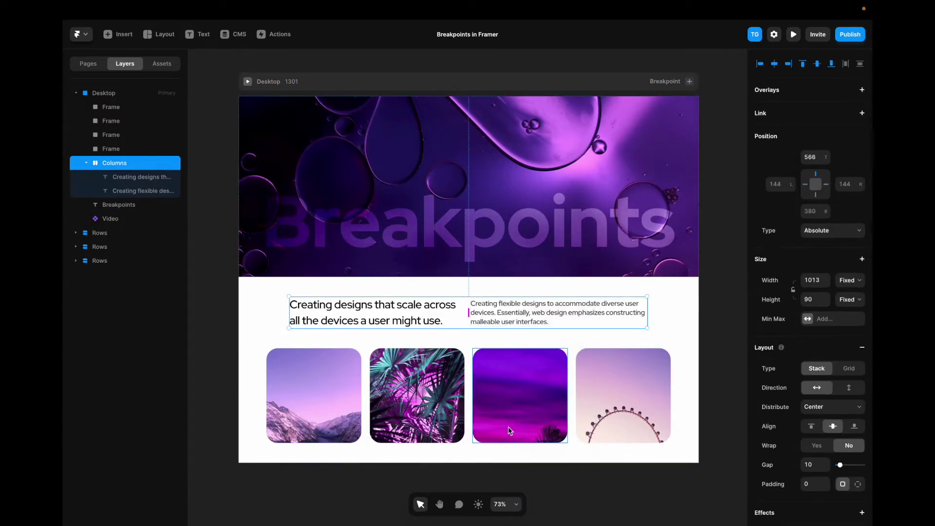
Wrap the four images in a horizontal stack
{"action": "left_click", "coordinate": [356, 401]}
{"action": "left_click", "coordinate": [414, 408], "text": "shift"}
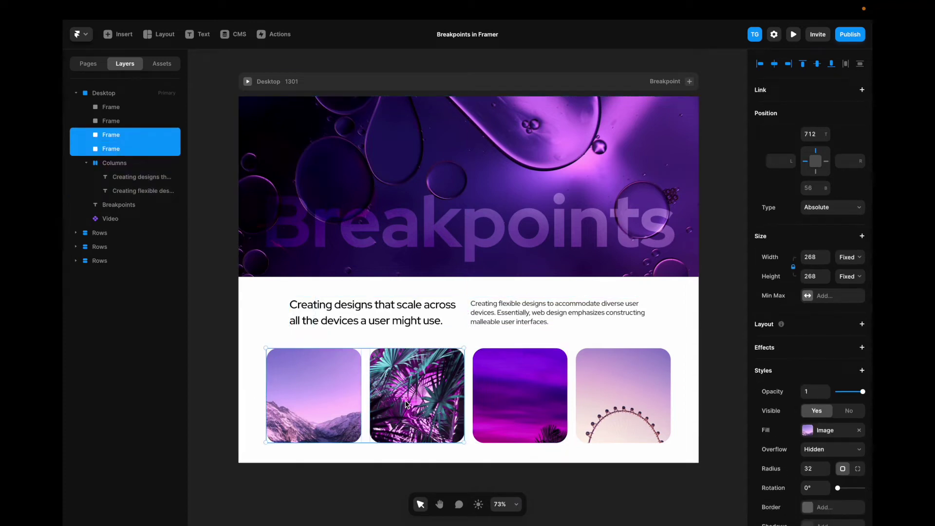
{"action": "left_click", "coordinate": [529, 406], "text": "shift"}
{"action": "left_click", "coordinate": [590, 410], "text": "shift"}
{"action": "right_click", "coordinate": [622, 413]}
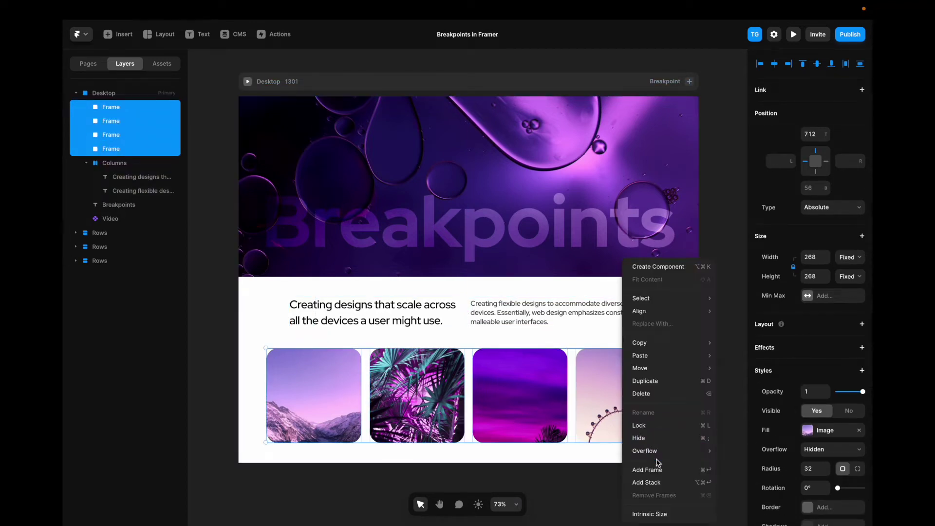
{"action": "left_click", "coordinate": [662, 482]}
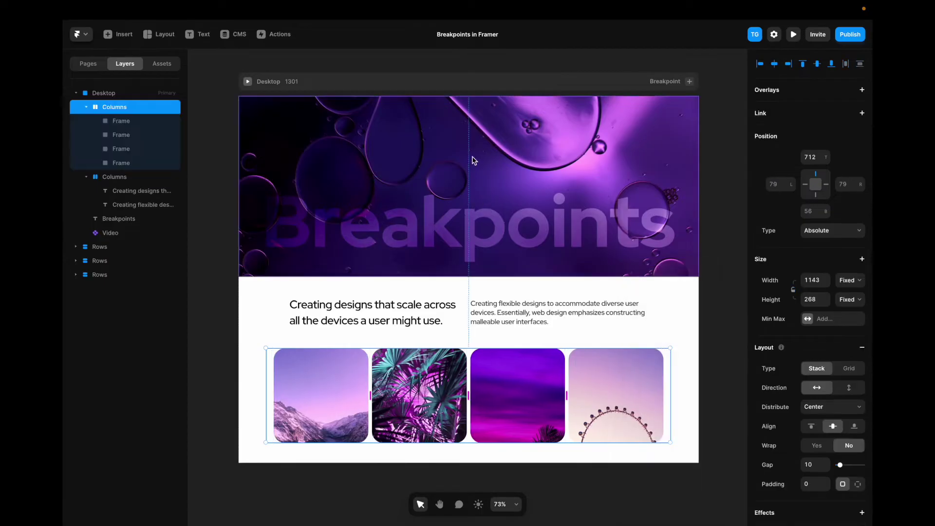
Group the Breakpoints title and background video in a frame with vertical stack layout
{"action": "left_click", "coordinate": [476, 175]}
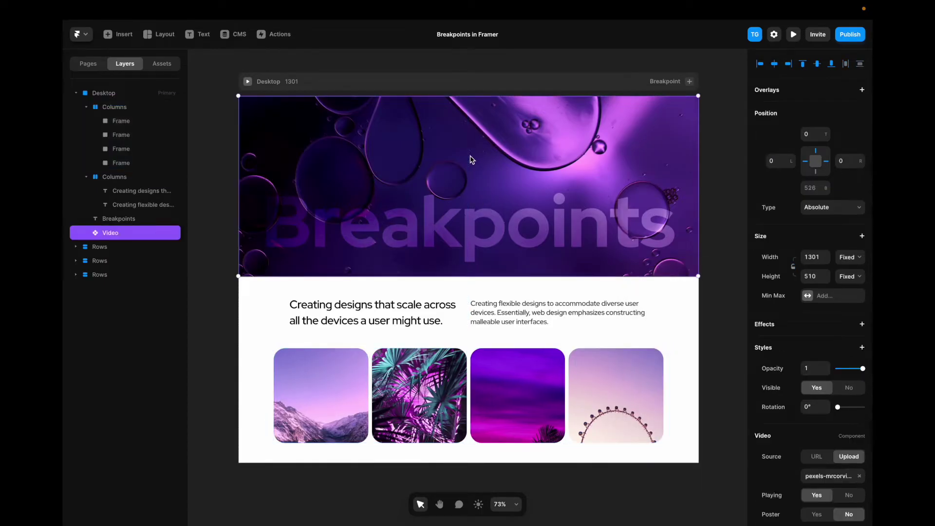
{"action": "left_click", "coordinate": [486, 221], "text": "shift"}
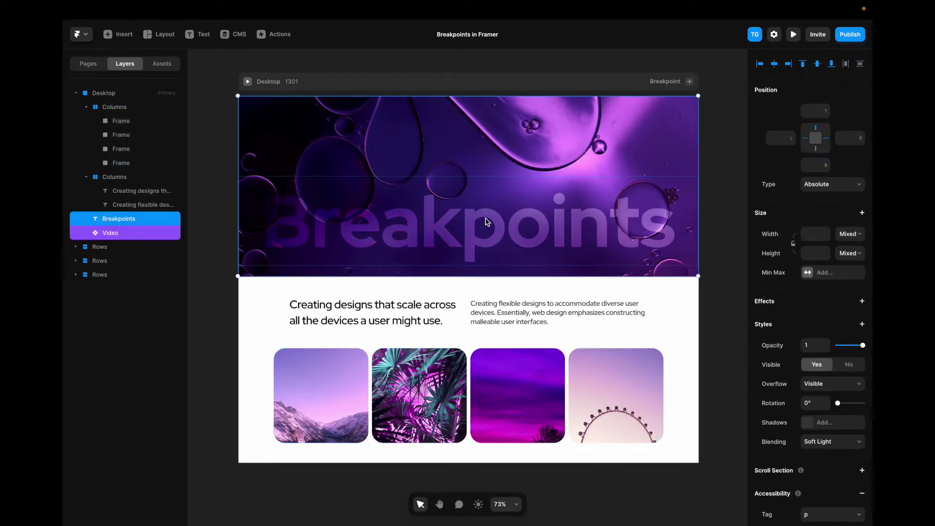
{"action": "right_click", "coordinate": [485, 222]}
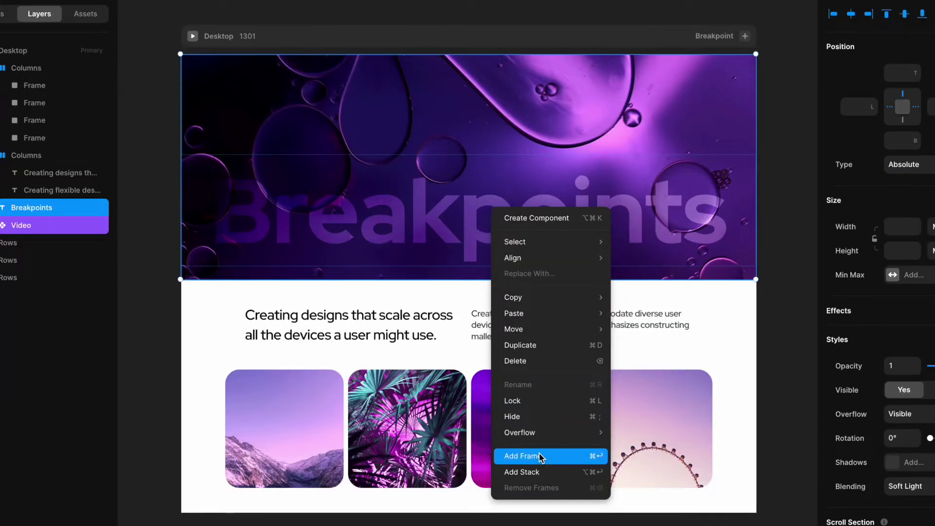
{"action": "left_click", "coordinate": [539, 456]}
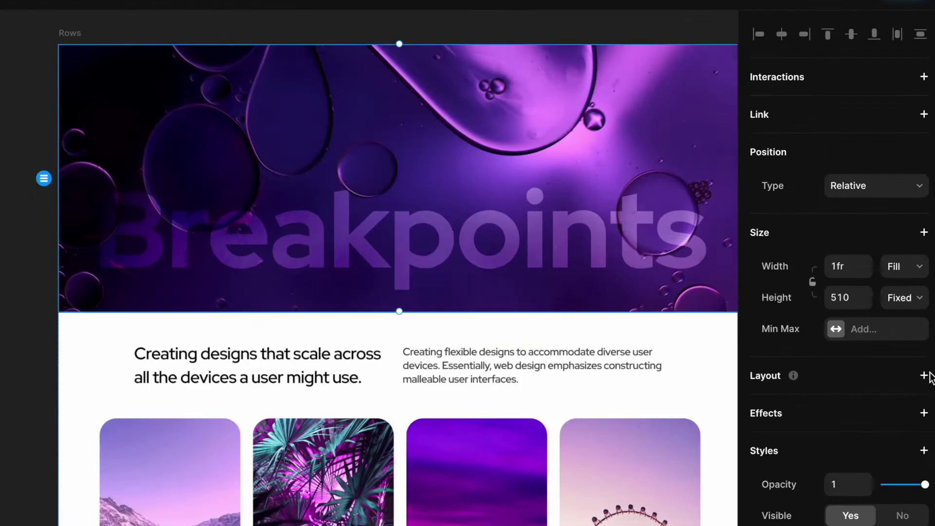
{"action": "left_click", "coordinate": [861, 348]}
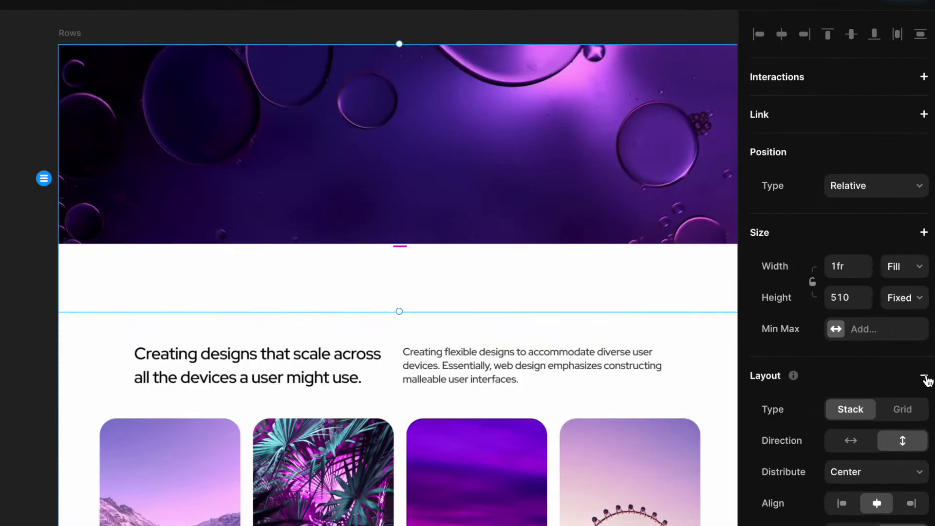
Narrow the Desktop breakpoint to test how the layout responds
{"action": "left_click", "coordinate": [484, 271]}
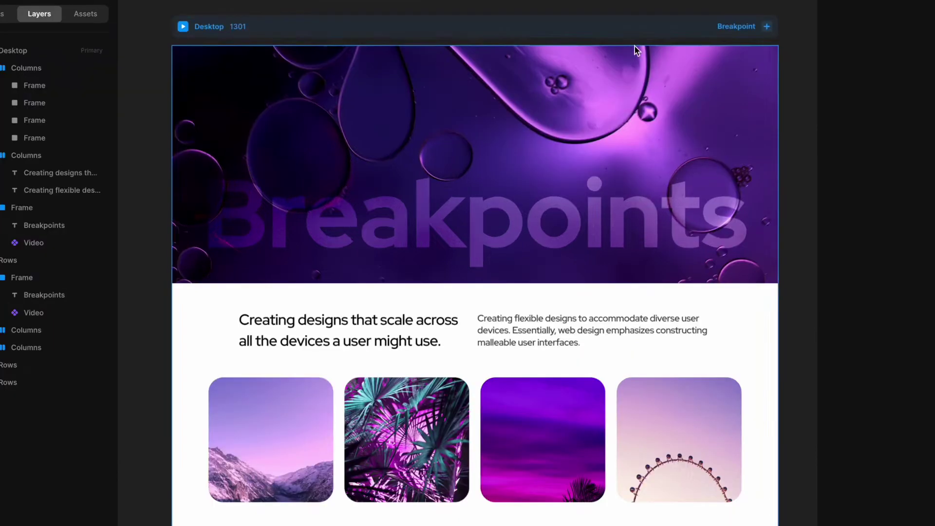
{"action": "left_click", "coordinate": [620, 29]}
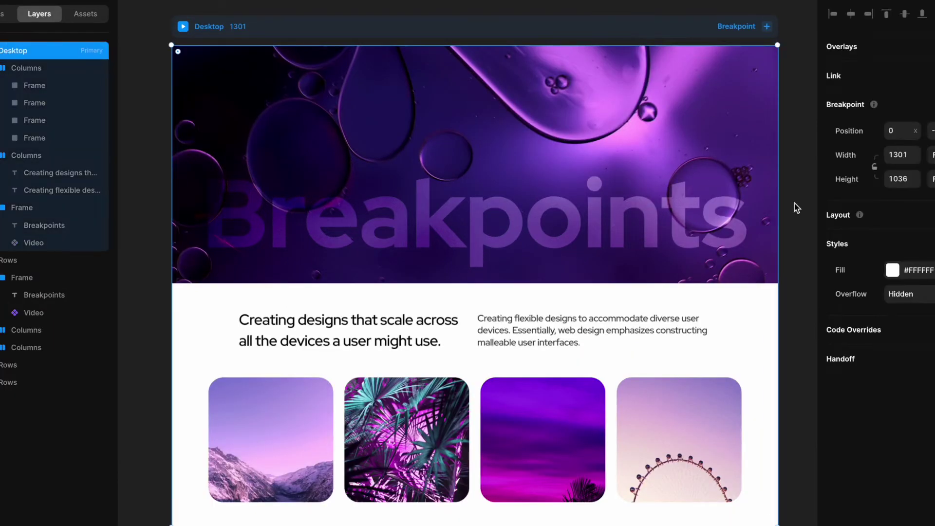
{"action": "left_click_drag", "start_coordinate": [779, 203], "coordinate": [524, 193]}
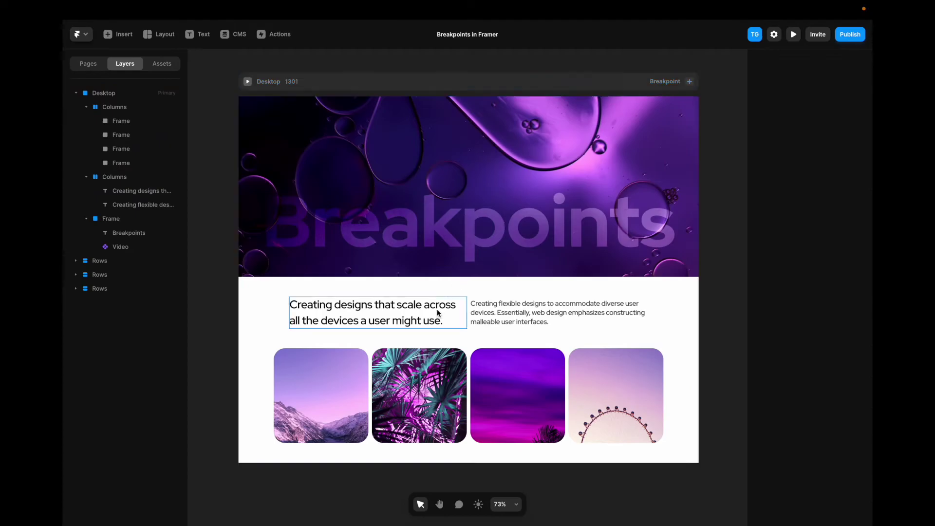
Set both text blocks' width to Fill
{"action": "left_click", "coordinate": [437, 308]}
{"action": "left_click", "coordinate": [495, 309], "text": "shift"}
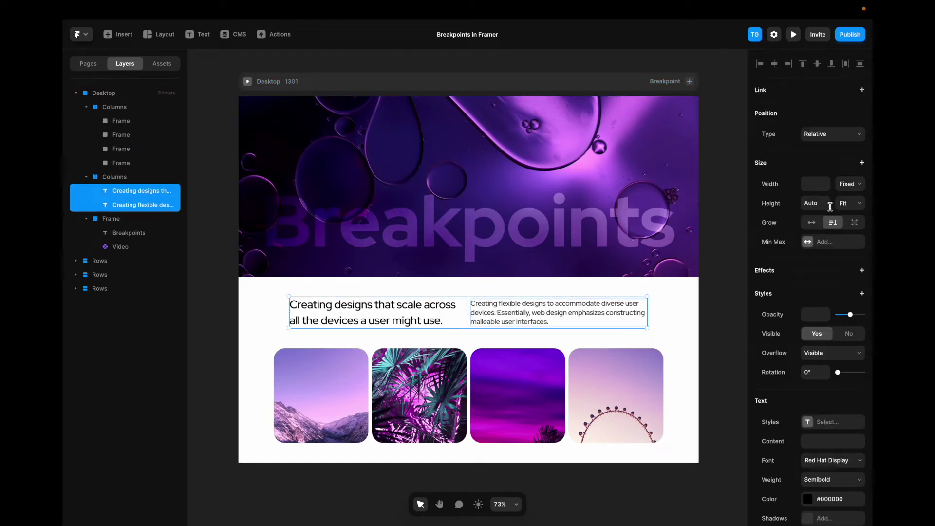
{"action": "left_click", "coordinate": [846, 188]}
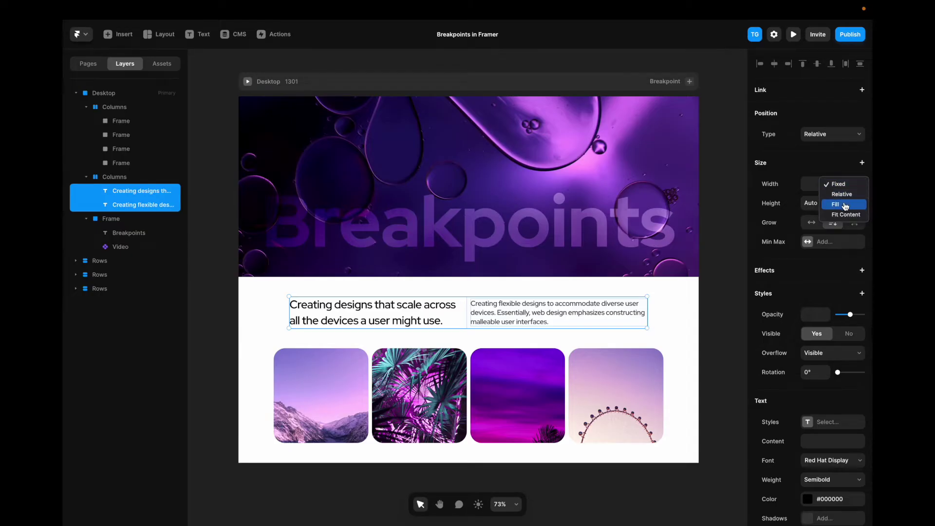
{"action": "left_click", "coordinate": [845, 205]}
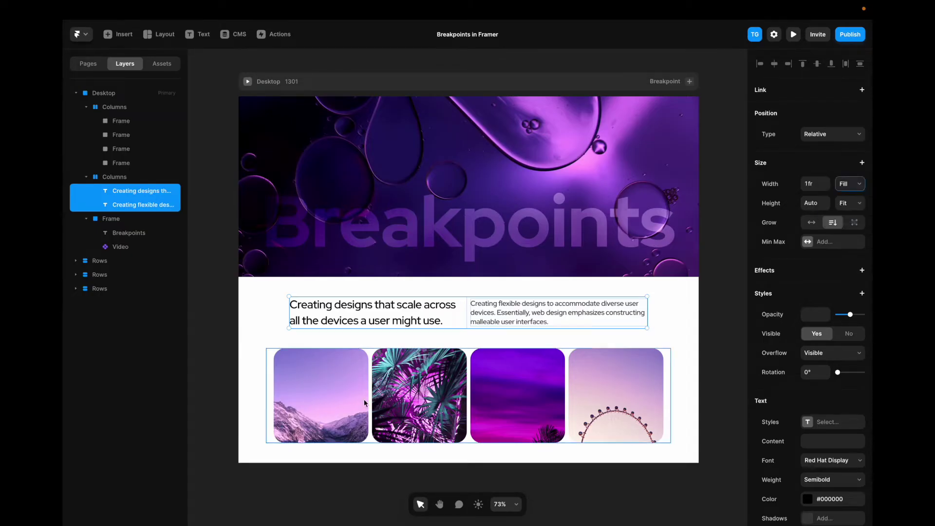
Set all four images' width to Fill
{"action": "left_click", "coordinate": [321, 395]}
{"action": "left_click", "coordinate": [419, 395], "text": "shift"}
{"action": "left_click", "coordinate": [517, 396], "text": "shift"}
{"action": "left_click", "coordinate": [616, 395], "text": "shift"}
{"action": "left_click", "coordinate": [847, 181]}
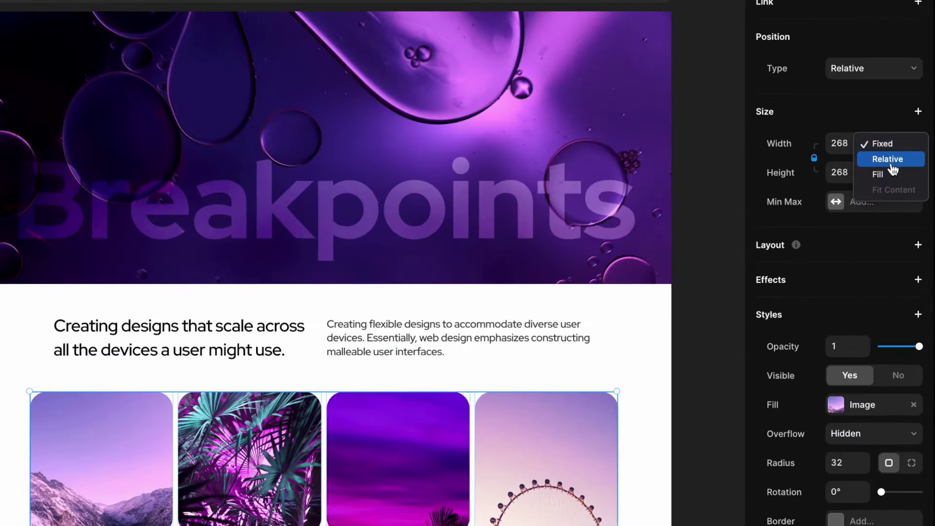
{"action": "left_click", "coordinate": [877, 174]}
Adjust the spacing between images in the image row
{"action": "left_click", "coordinate": [696, 292]}
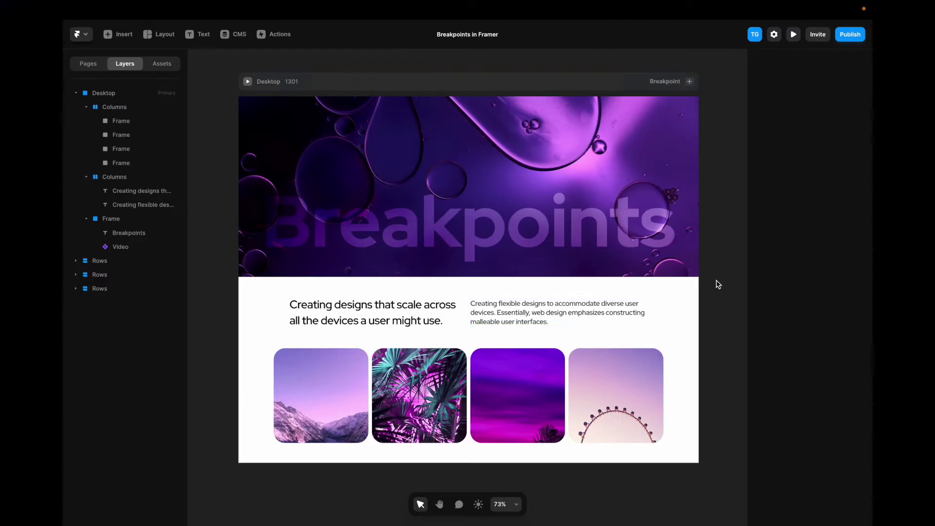
{"action": "left_click", "coordinate": [567, 349]}
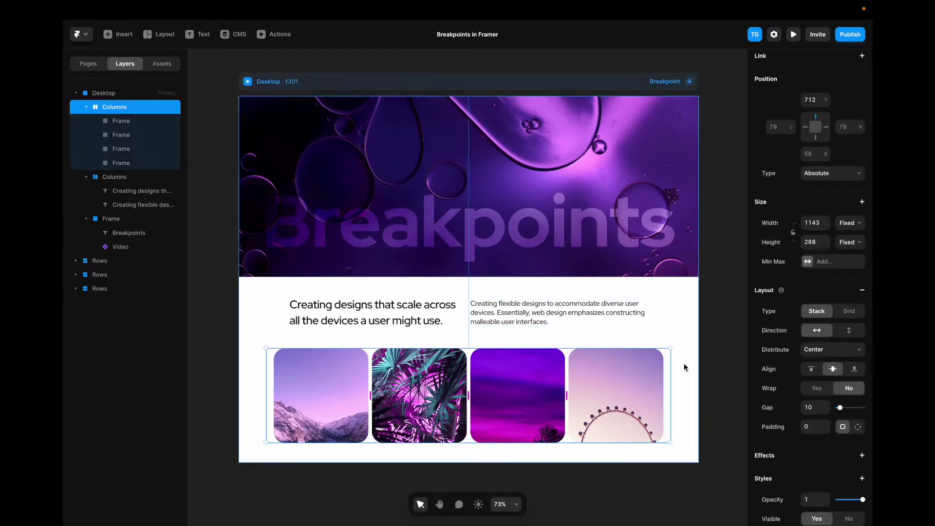
{"action": "left_click", "coordinate": [809, 405]}
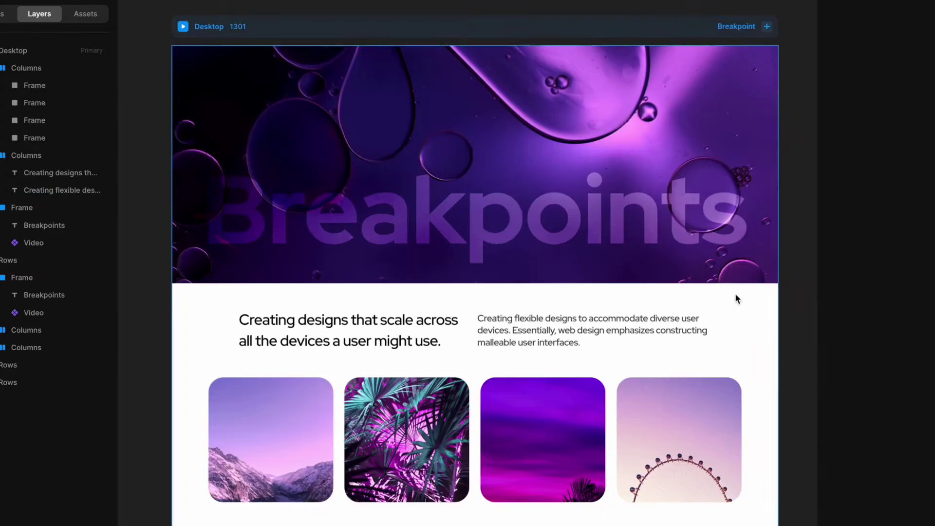
{"action": "left_click", "coordinate": [615, 236]}
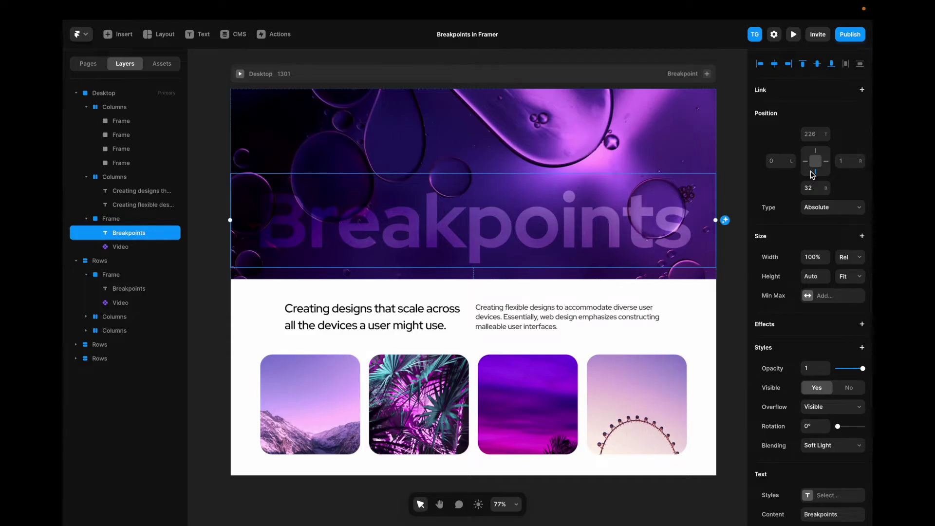
Pin the Breakpoints title to its frame's bottom with a 24 px offset, then preview
{"action": "left_click", "coordinate": [815, 172]}
{"action": "left_click", "coordinate": [811, 188]}
{"action": "type", "text": "24"}
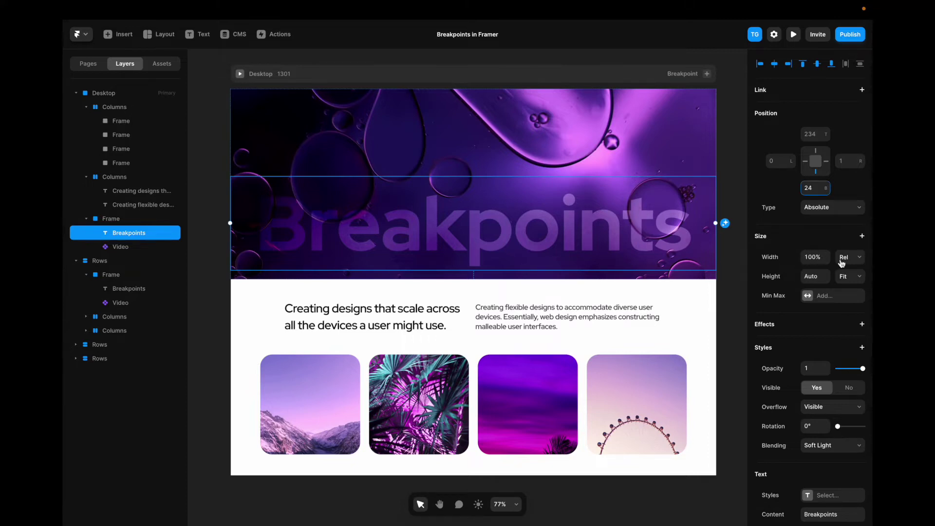
{"action": "left_click", "coordinate": [814, 257]}
{"action": "key", "text": "super+p"}
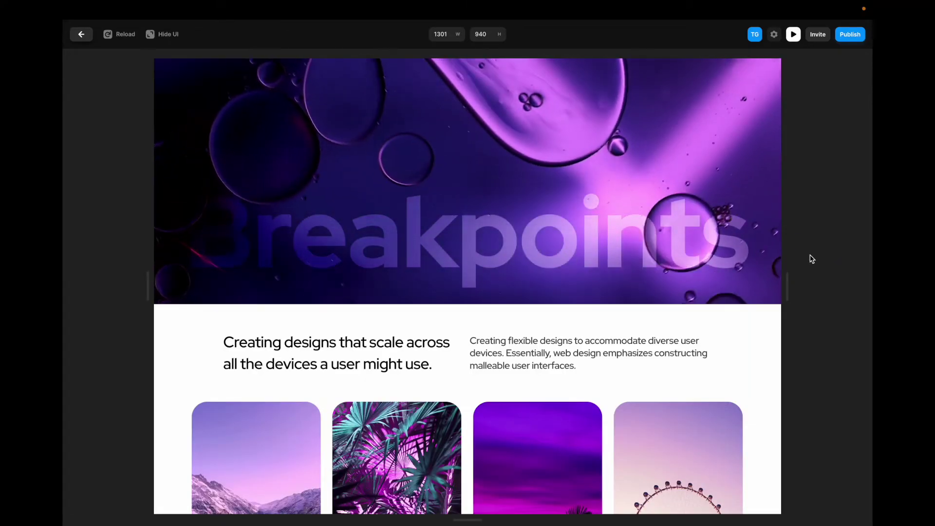
{"action": "left_click_drag", "start_coordinate": [790, 283], "coordinate": [687, 285]}
{"action": "key", "text": "Escape"}
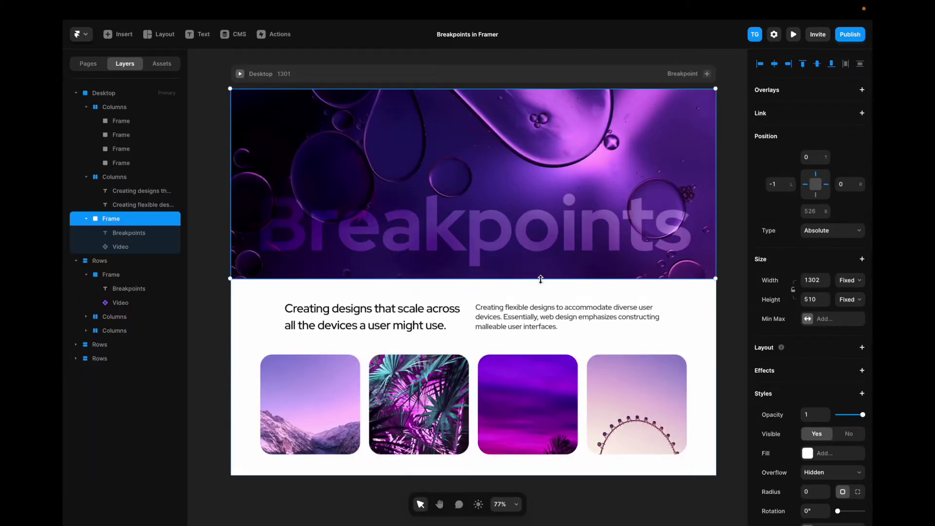
Shorten the title-and-video frame below its original 510 px height
{"action": "mouse_move", "coordinate": [540, 279]}
{"action": "left_mouse_down"}
{"action": "mouse_move", "coordinate": [546, 265]}
{"action": "mouse_move", "coordinate": [529, 207]}
{"action": "mouse_move", "coordinate": [533, 266]}
{"action": "left_mouse_up"}
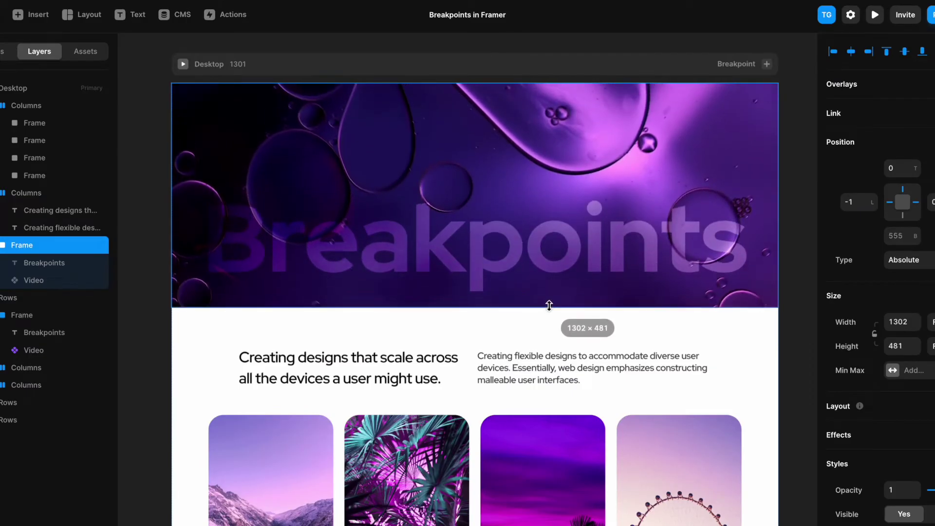
{"action": "left_click_drag", "start_coordinate": [549, 305], "coordinate": [553, 275]}
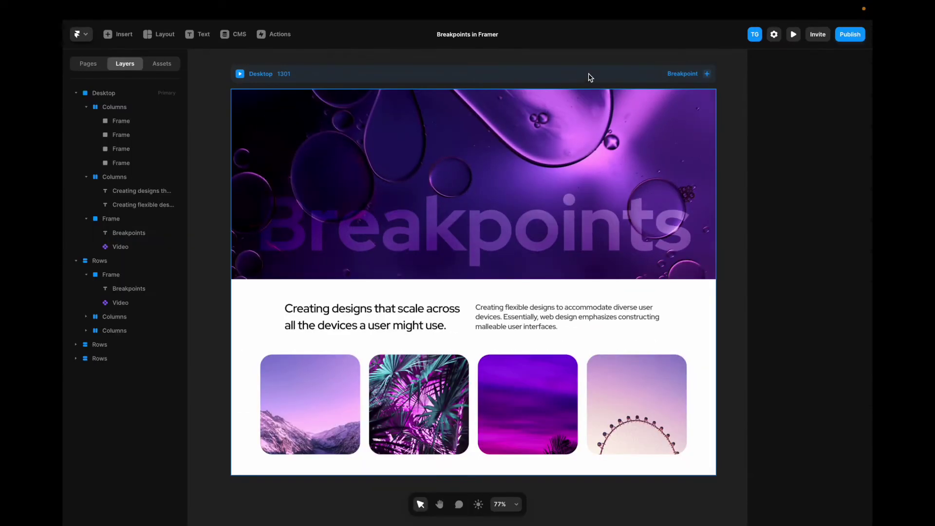
{"action": "left_click", "coordinate": [590, 77]}
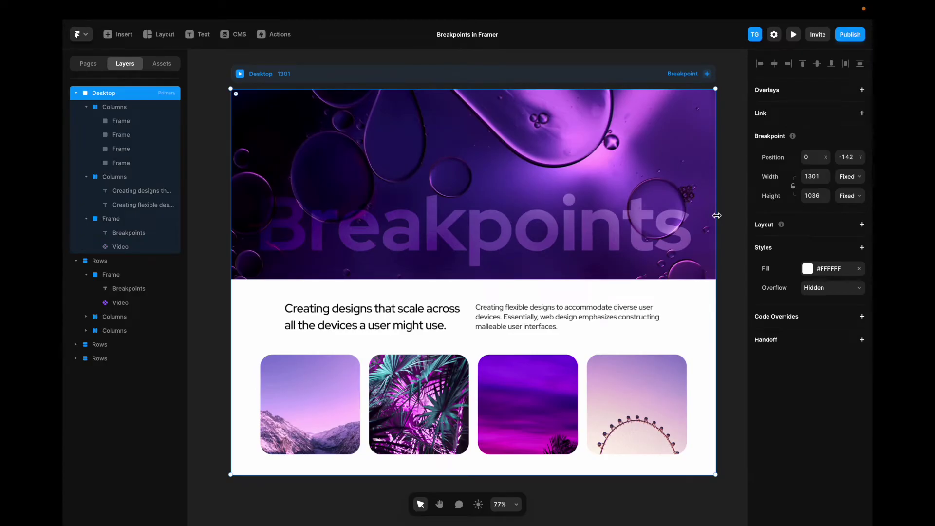
Test the Desktop page at 737 px, check the overflowing rows, then restore 1301 px
{"action": "left_click_drag", "start_coordinate": [716, 216], "coordinate": [504, 208]}
{"action": "left_click", "coordinate": [396, 409]}
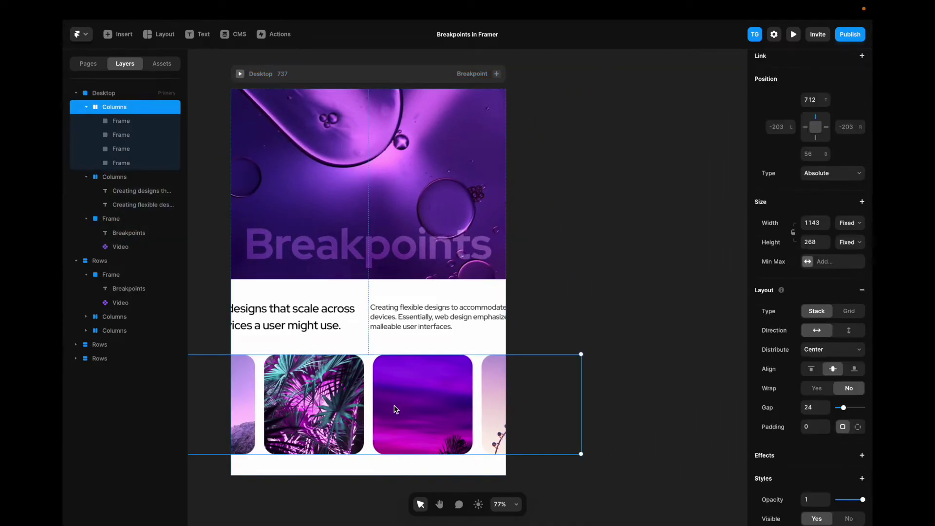
{"action": "left_click", "coordinate": [371, 325]}
{"action": "left_click", "coordinate": [375, 359]}
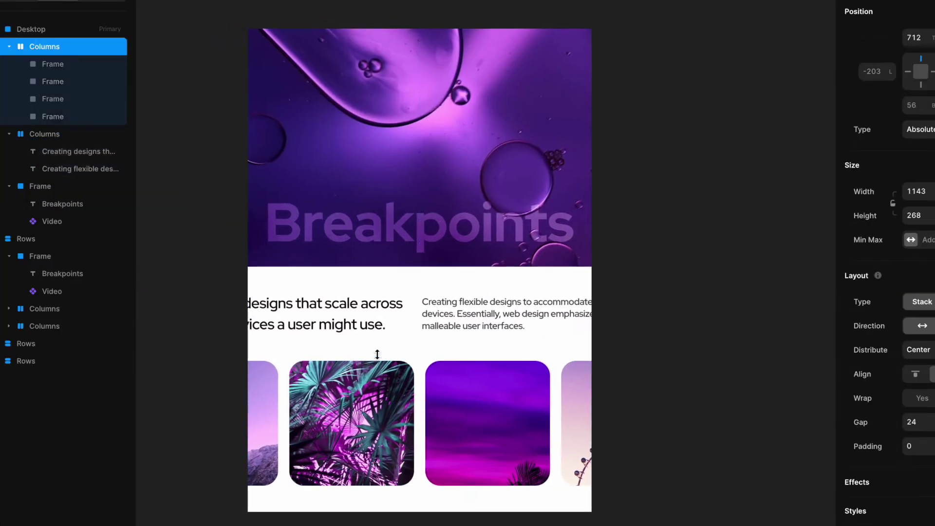
{"action": "left_click", "coordinate": [413, 328]}
{"action": "left_click", "coordinate": [413, 391]}
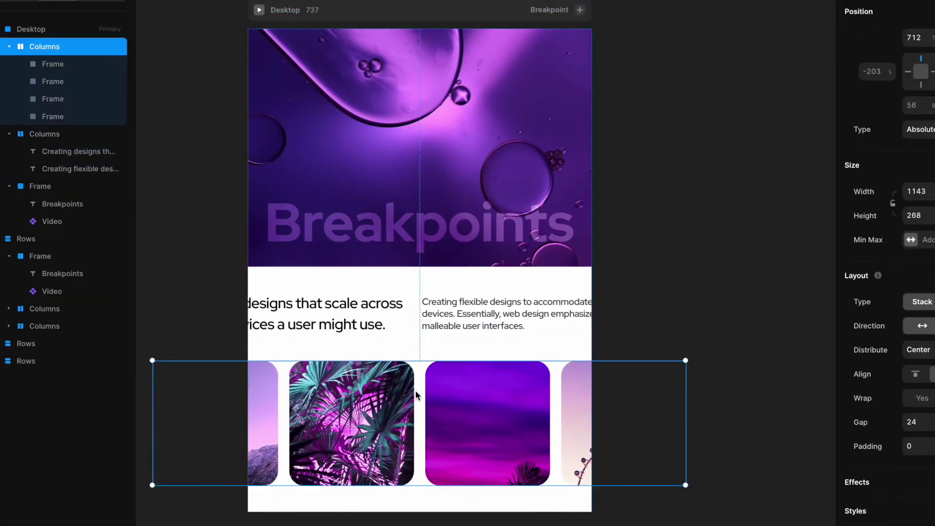
{"action": "left_click", "coordinate": [416, 326]}
{"action": "left_click", "coordinate": [703, 0]}
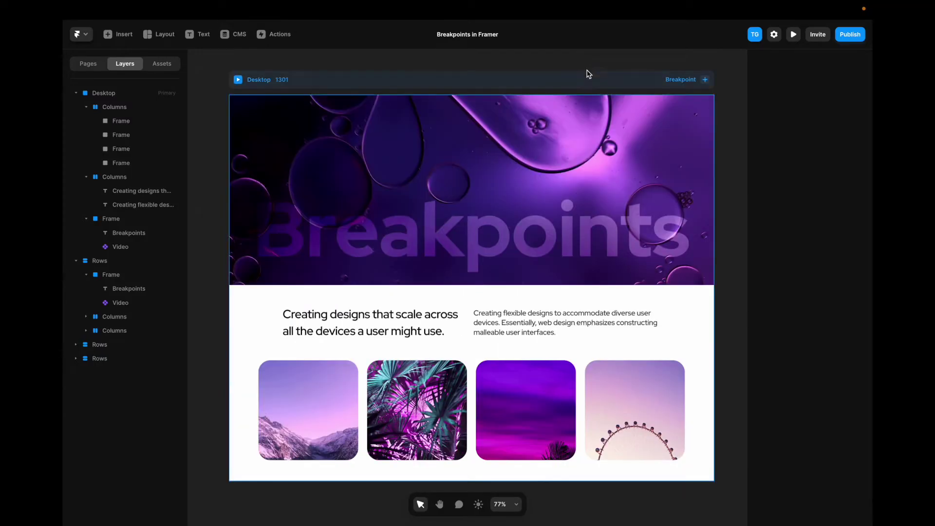
{"action": "left_click", "coordinate": [585, 78]}
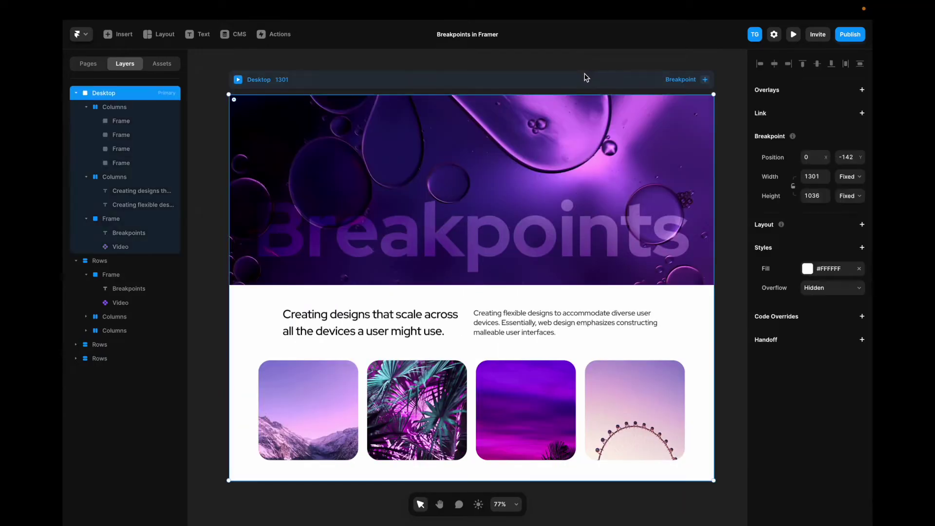
Give the Desktop breakpoint a vertical stack layout with gap 56, then test narrower widths
{"action": "left_click", "coordinate": [95, 109]}
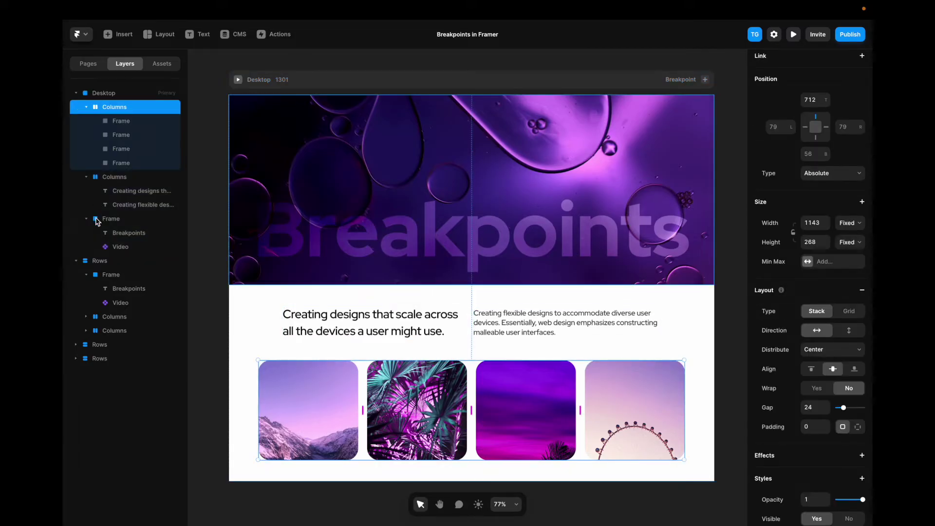
{"action": "left_click", "coordinate": [96, 222]}
{"action": "left_click", "coordinate": [88, 94]}
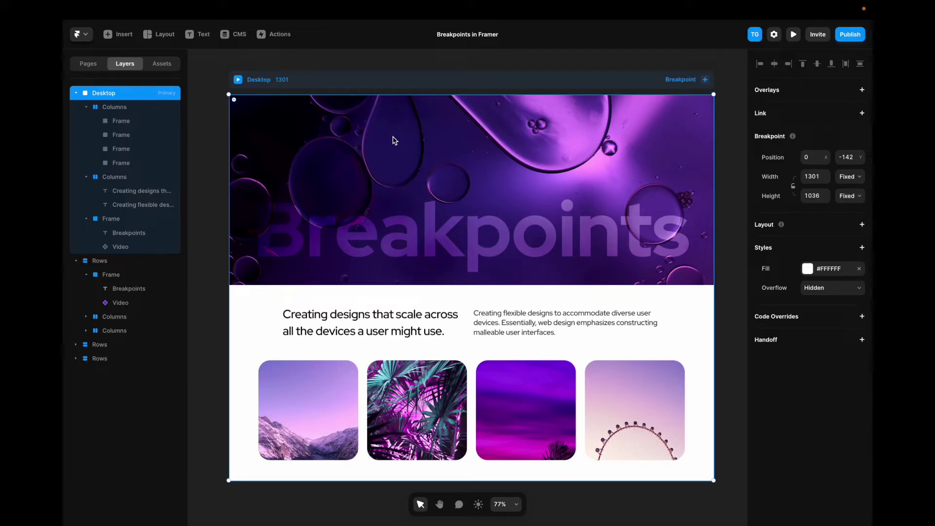
{"action": "left_click", "coordinate": [863, 224]}
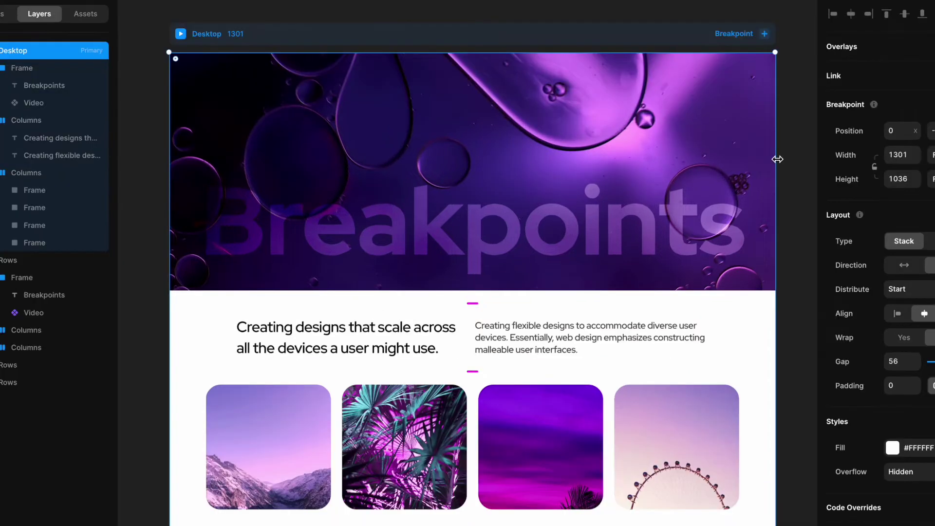
{"action": "left_click_drag", "start_coordinate": [714, 178], "coordinate": [545, 340]}
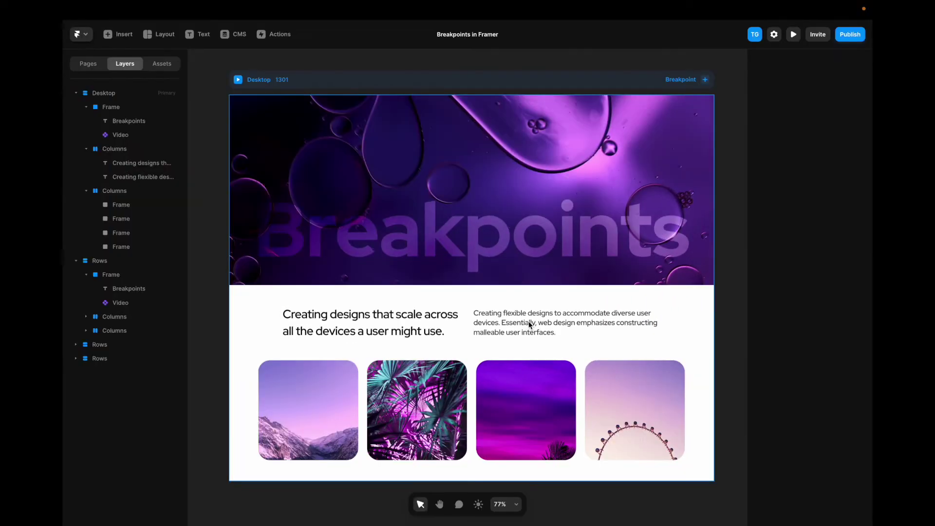
Make the text row Fill width and Fit Content height, then narrow the breakpoint to check reflow
{"action": "left_click", "coordinate": [530, 325]}
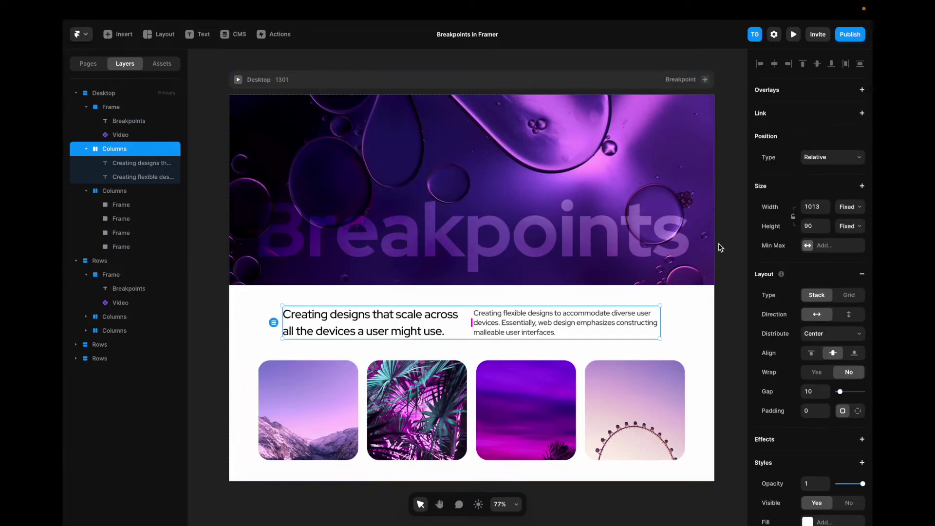
{"action": "left_click", "coordinate": [852, 212]}
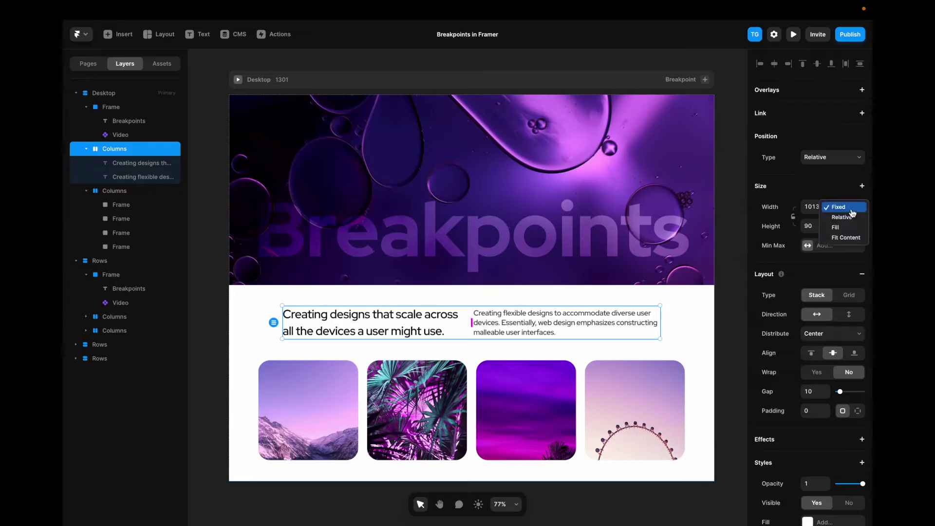
{"action": "left_click", "coordinate": [851, 228]}
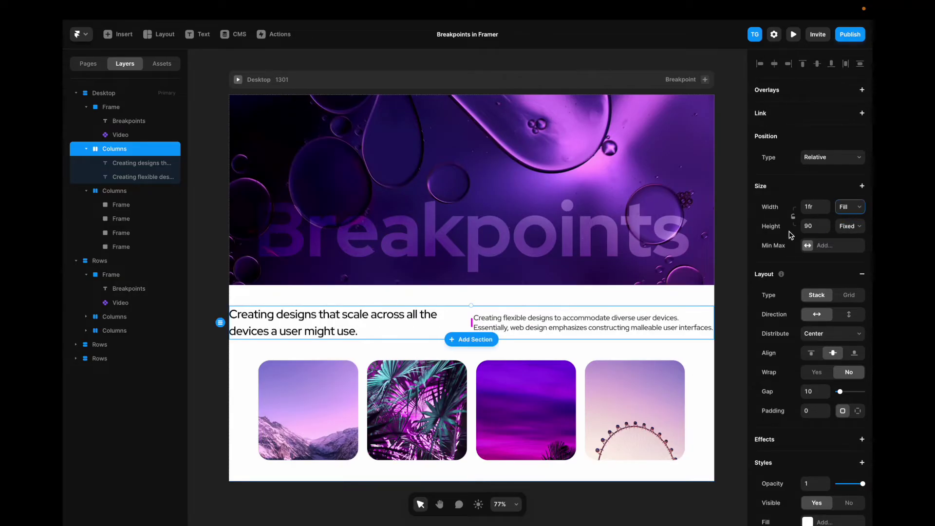
{"action": "left_click", "coordinate": [846, 229]}
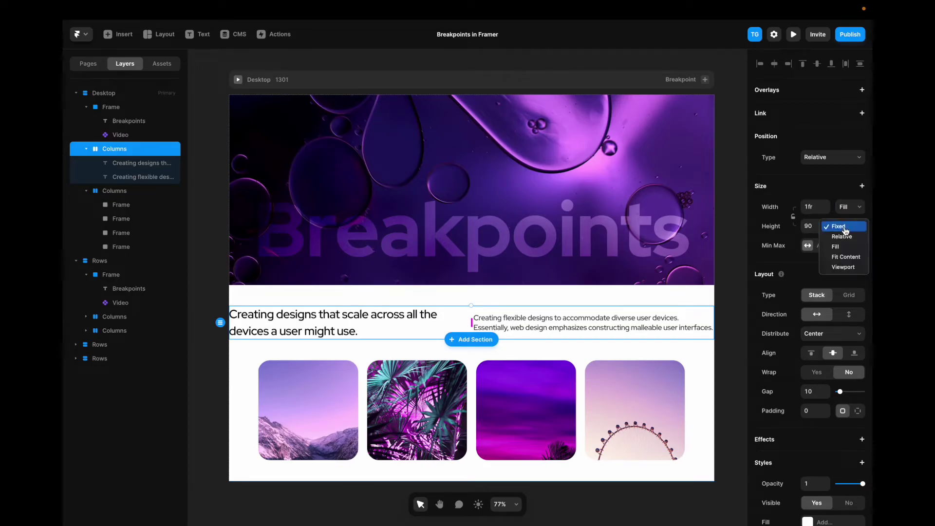
{"action": "left_click", "coordinate": [847, 258]}
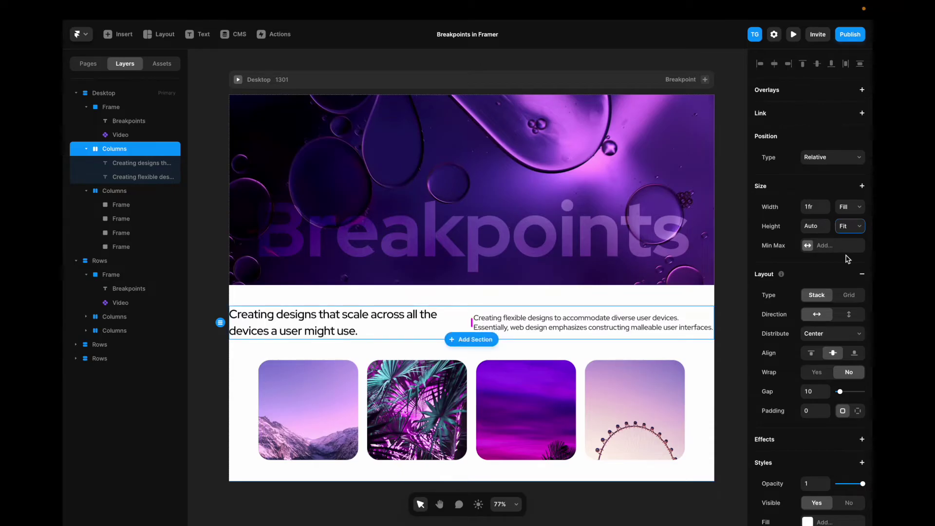
{"action": "left_click", "coordinate": [586, 81]}
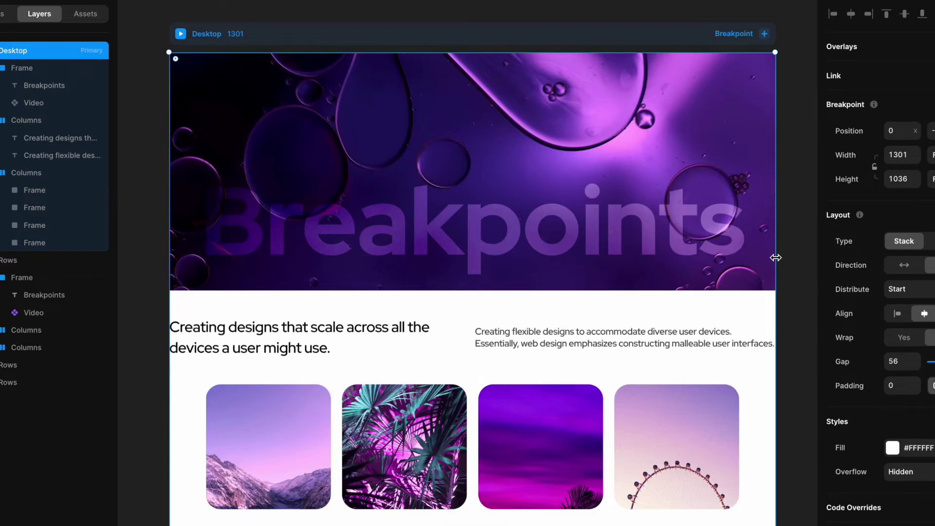
{"action": "left_click_drag", "start_coordinate": [775, 257], "coordinate": [676, 248]}
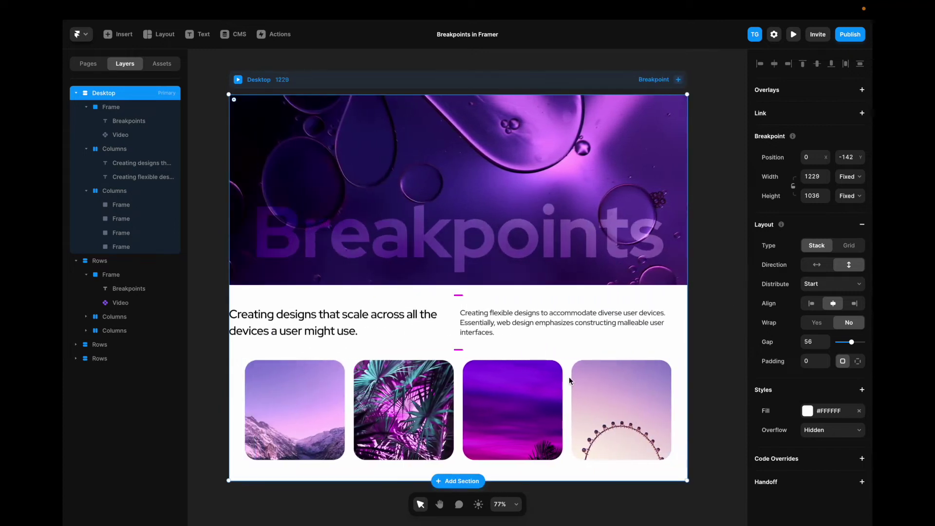
Set the image row to Fit Content height and Fill width, then narrow Desktop to 1048 px
{"action": "left_click", "coordinate": [571, 380]}
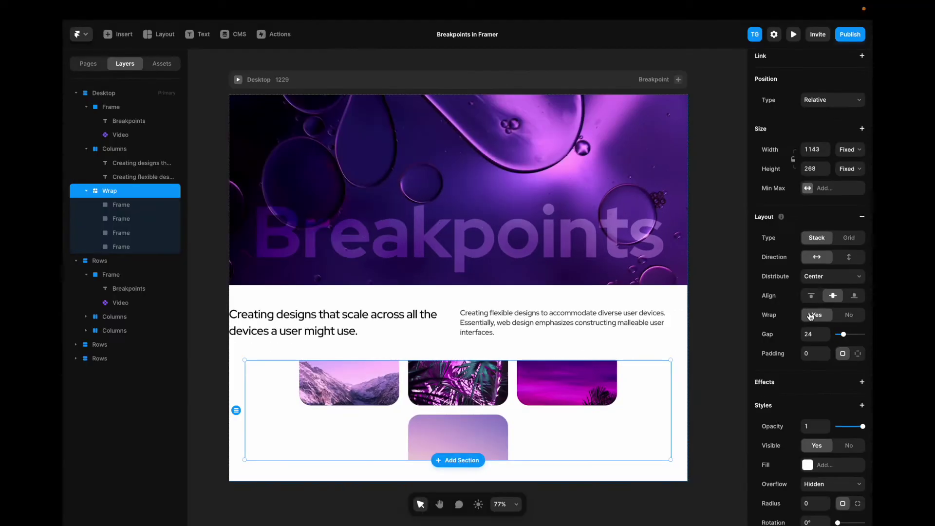
{"action": "left_click", "coordinate": [847, 170]}
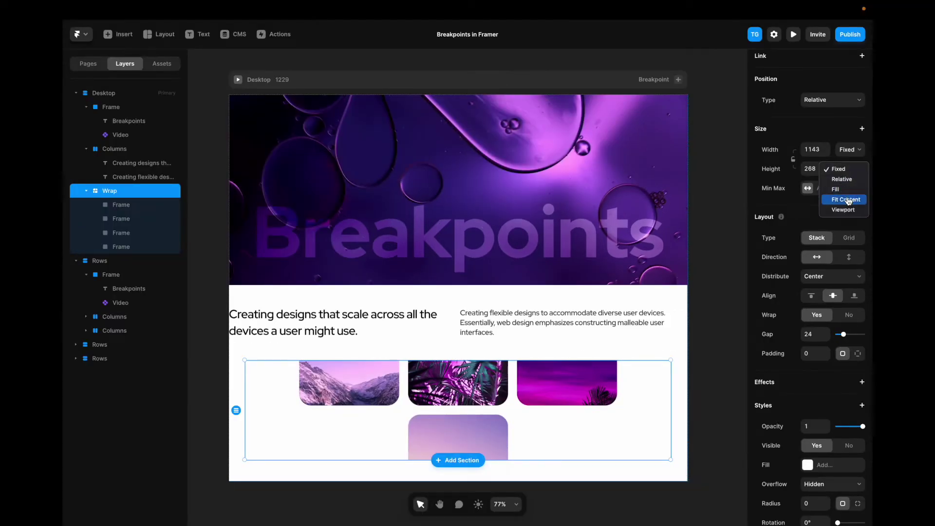
{"action": "left_click", "coordinate": [847, 197]}
{"action": "left_click", "coordinate": [853, 155]}
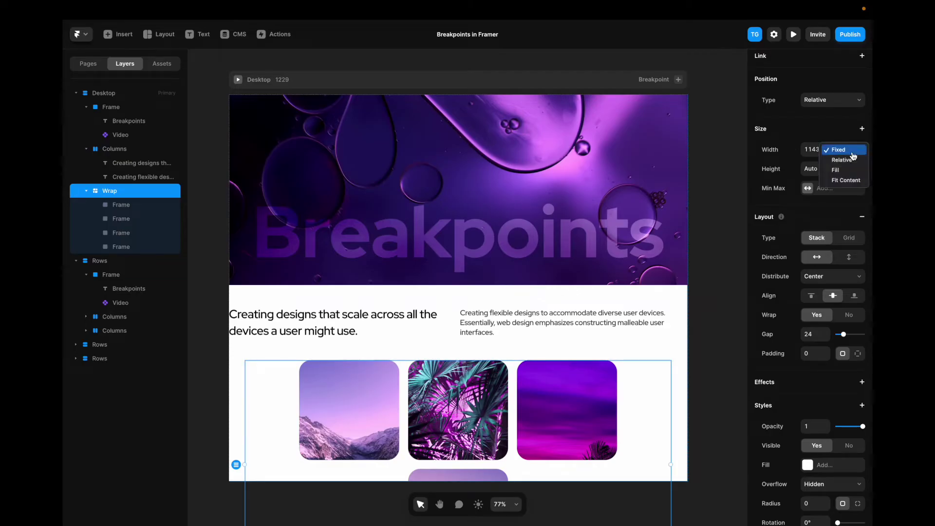
{"action": "left_click", "coordinate": [836, 170]}
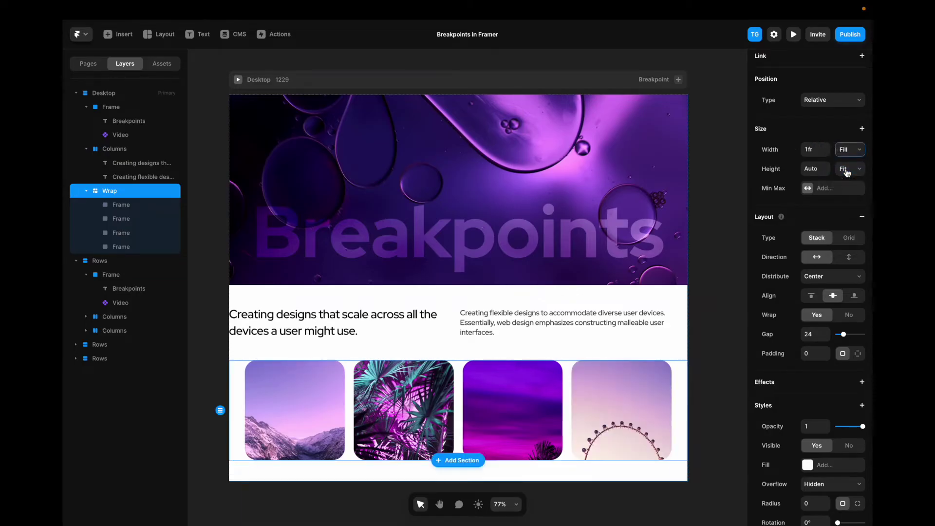
{"action": "left_click", "coordinate": [567, 80]}
{"action": "left_click_drag", "start_coordinate": [741, 190], "coordinate": [654, 185]}
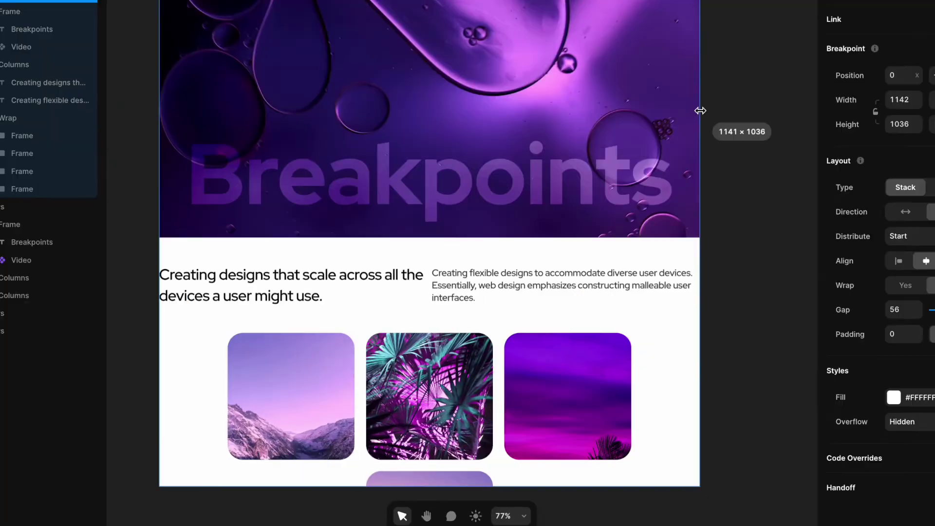
{"action": "left_click_drag", "start_coordinate": [699, 110], "coordinate": [658, 121]}
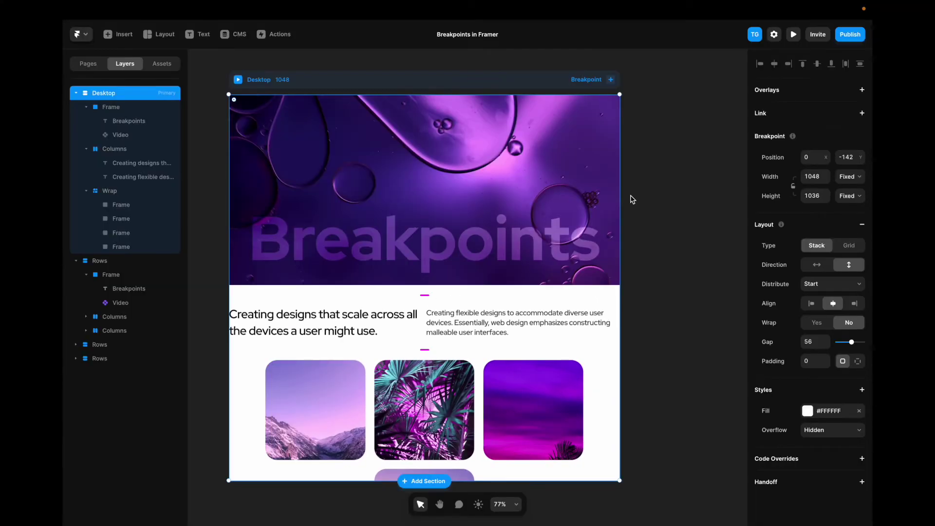
Set the Desktop breakpoint's height to Fit Content
{"action": "left_click", "coordinate": [853, 197]}
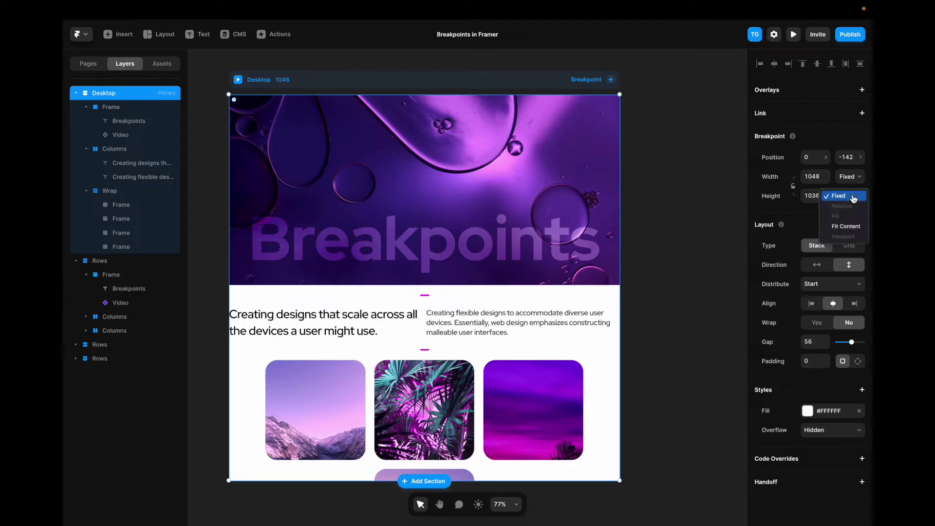
{"action": "left_click", "coordinate": [852, 228]}
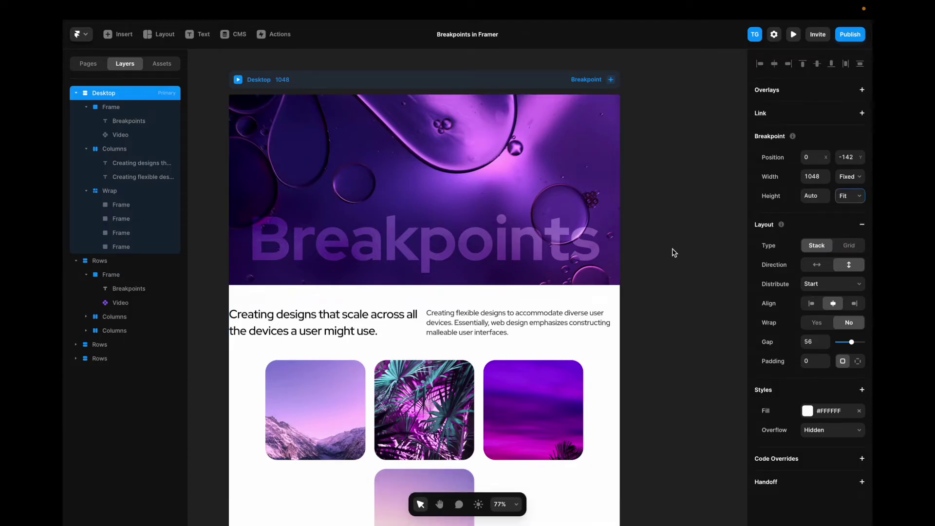
{"action": "scroll", "coordinate": [626, 261], "scroll_direction": "down", "scroll_amount": 2}
Preview the page at 704 and 518 px widths to check image wrapping, then return to editing
{"action": "key", "text": "super+p"}
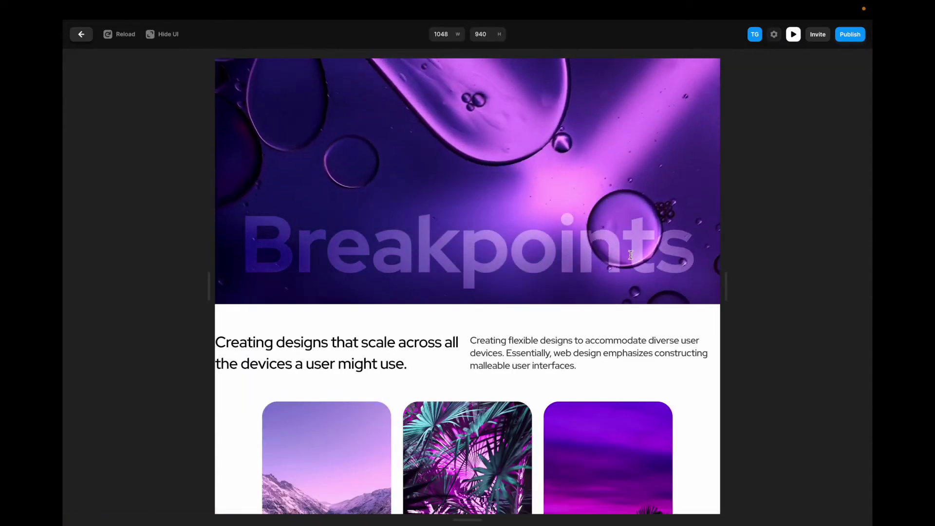
{"action": "scroll", "coordinate": [630, 263], "scroll_direction": "down", "scroll_amount": 3}
{"action": "scroll", "coordinate": [652, 265], "scroll_direction": "up", "scroll_amount": 3}
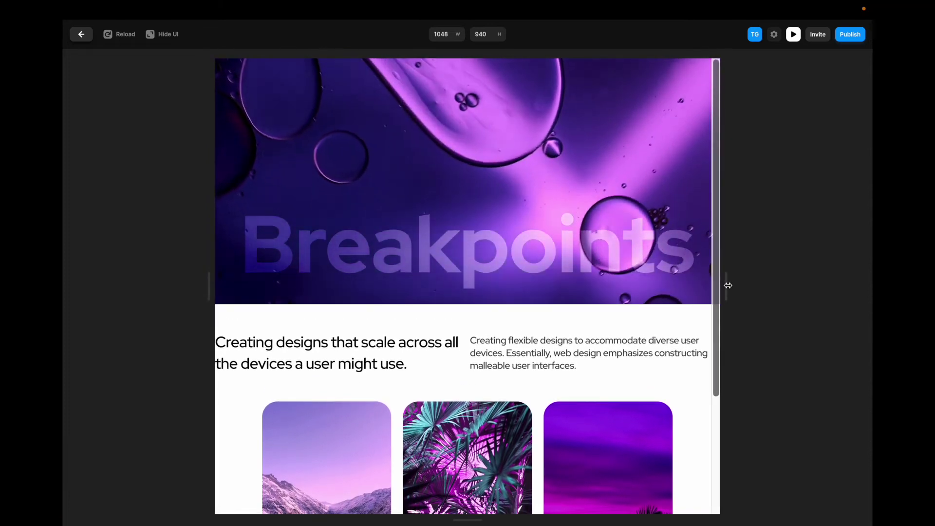
{"action": "left_click_drag", "start_coordinate": [725, 286], "coordinate": [642, 286]}
{"action": "scroll", "coordinate": [602, 286], "scroll_direction": "down", "scroll_amount": 3}
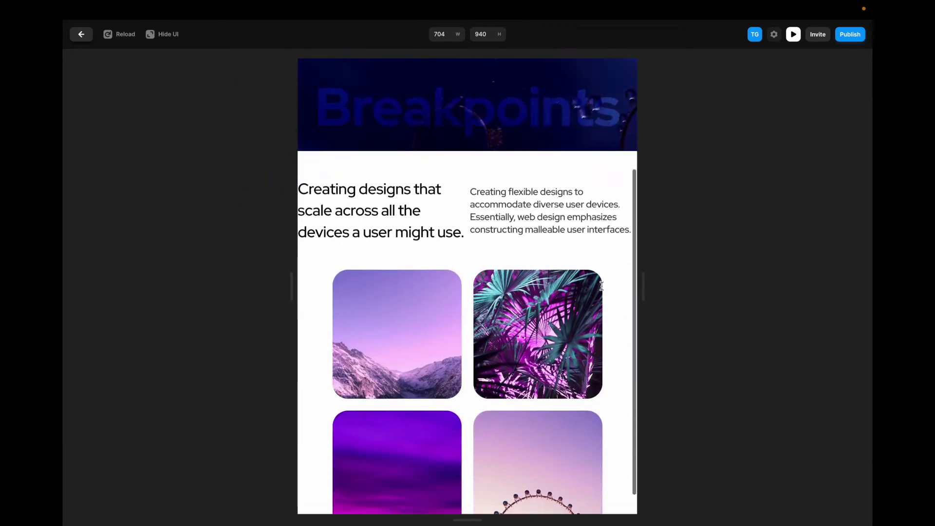
{"action": "scroll", "coordinate": [609, 288], "scroll_direction": "up", "scroll_amount": 3}
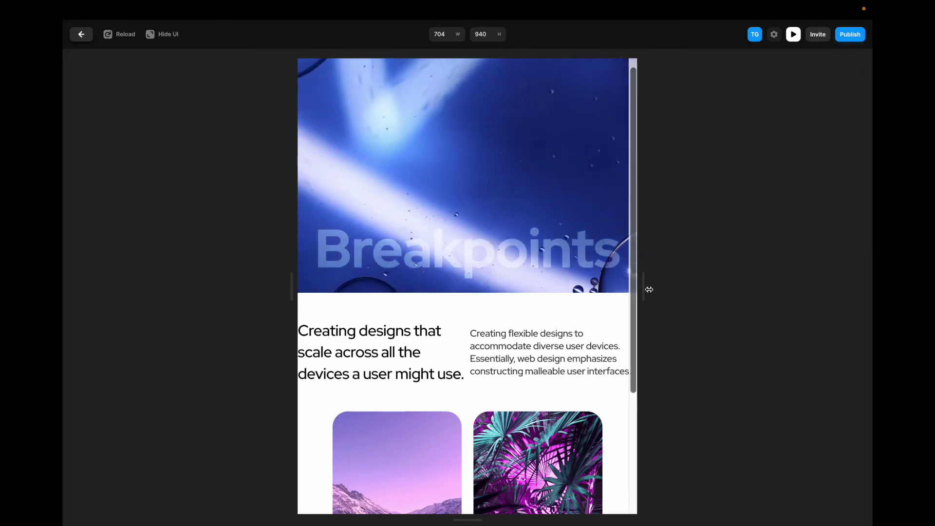
{"action": "left_click_drag", "start_coordinate": [643, 288], "coordinate": [598, 287]}
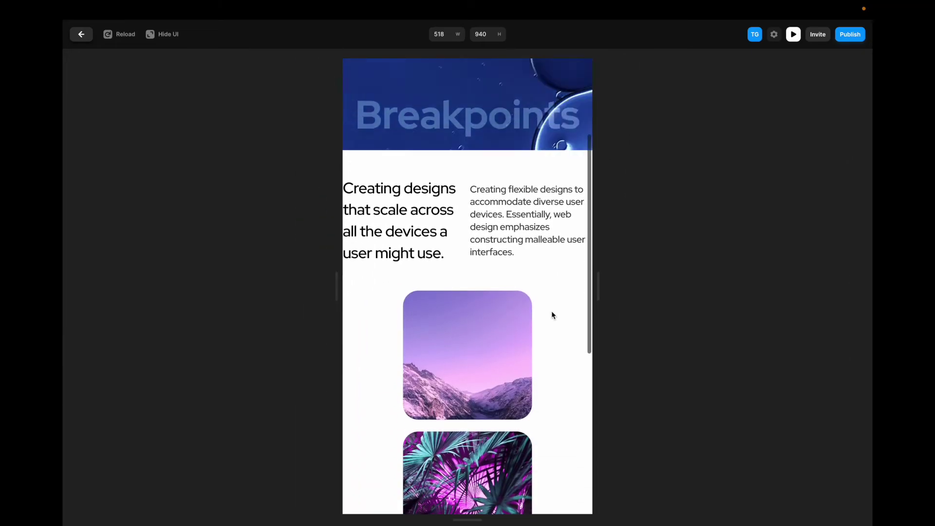
{"action": "key", "text": "Escape"}
{"action": "left_click", "coordinate": [590, 356]}
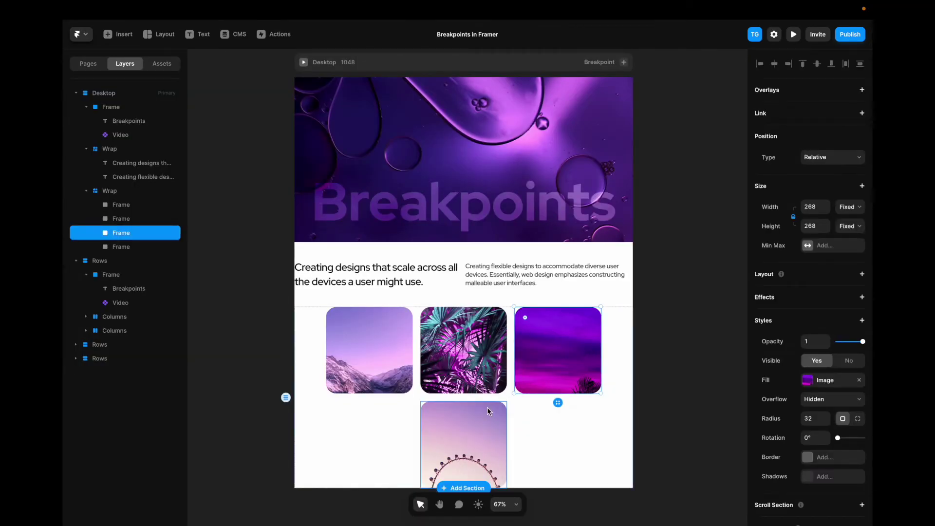
Select all four image frames and bring up their width sizing options
{"action": "left_click", "coordinate": [463, 438]}
{"action": "left_click", "coordinate": [399, 354]}
{"action": "left_click", "coordinate": [458, 358]}
{"action": "left_click", "coordinate": [560, 364]}
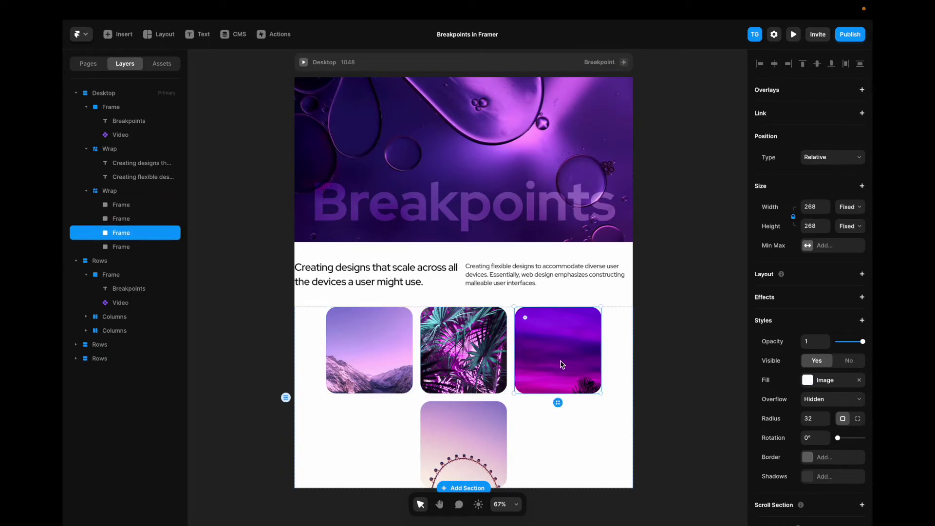
{"action": "left_click", "coordinate": [475, 419]}
{"action": "left_click", "coordinate": [390, 361]}
{"action": "left_click", "coordinate": [461, 363]}
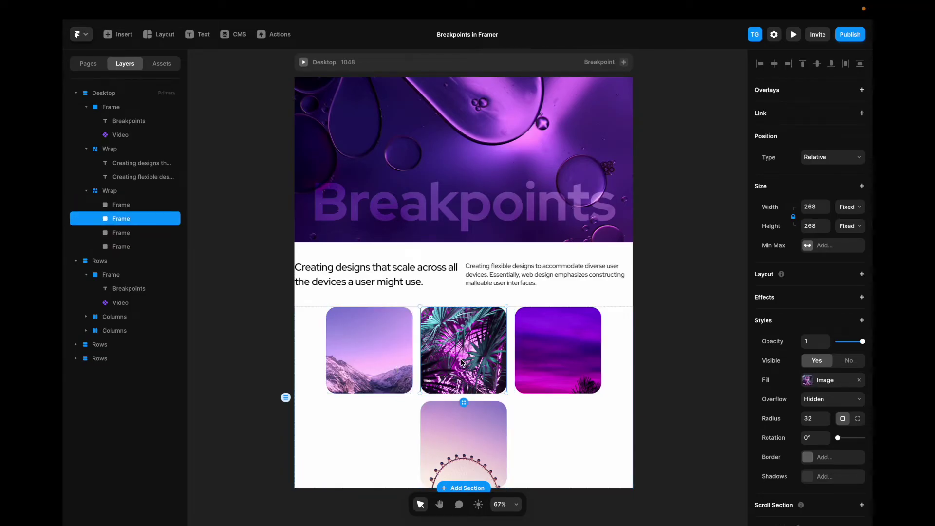
{"action": "left_click", "coordinate": [506, 421]}
{"action": "left_click", "coordinate": [547, 375], "text": "shift"}
{"action": "left_click", "coordinate": [463, 379], "text": "shift"}
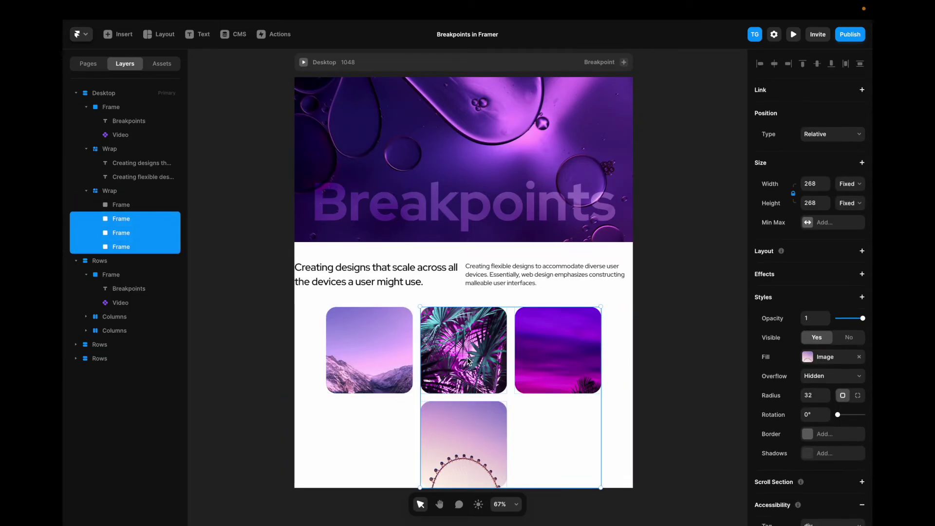
{"action": "left_click", "coordinate": [370, 380], "text": "shift"}
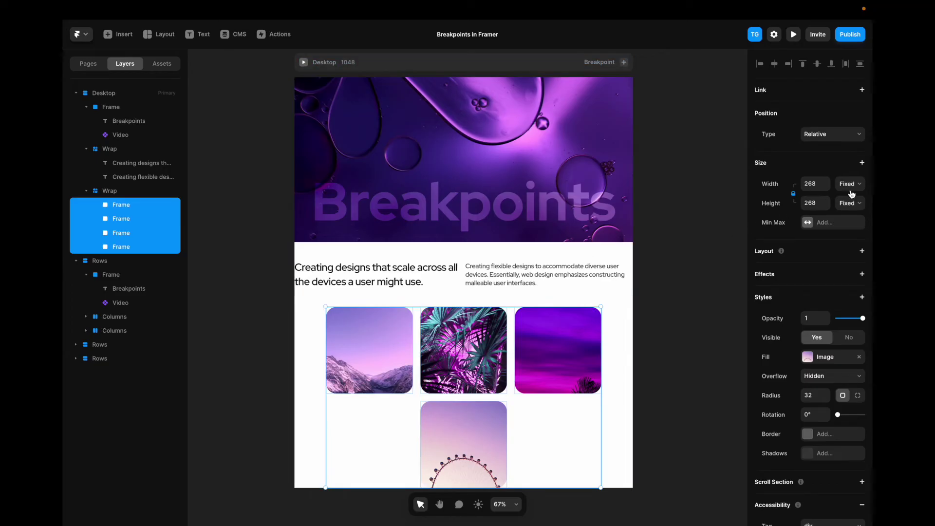
{"action": "left_click", "coordinate": [850, 188]}
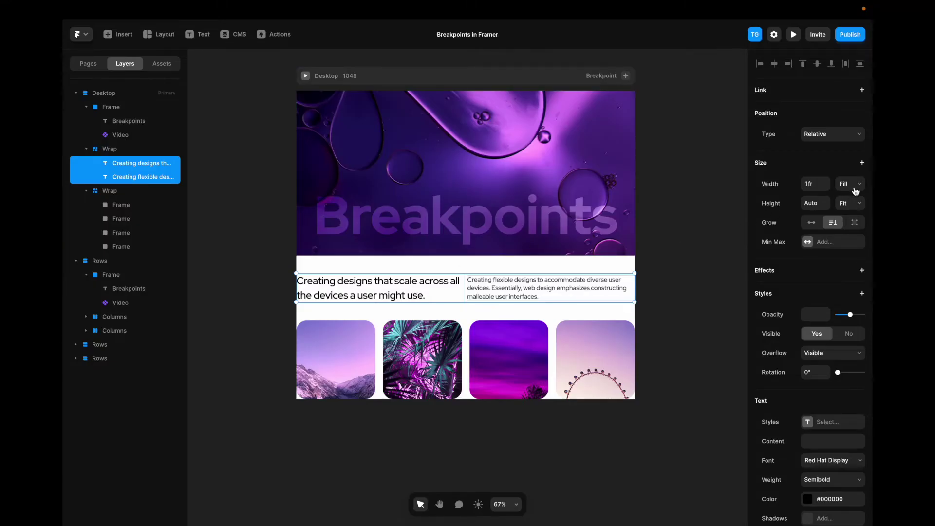
Give the text blocks a fixed width of 400
{"action": "left_click", "coordinate": [855, 191]}
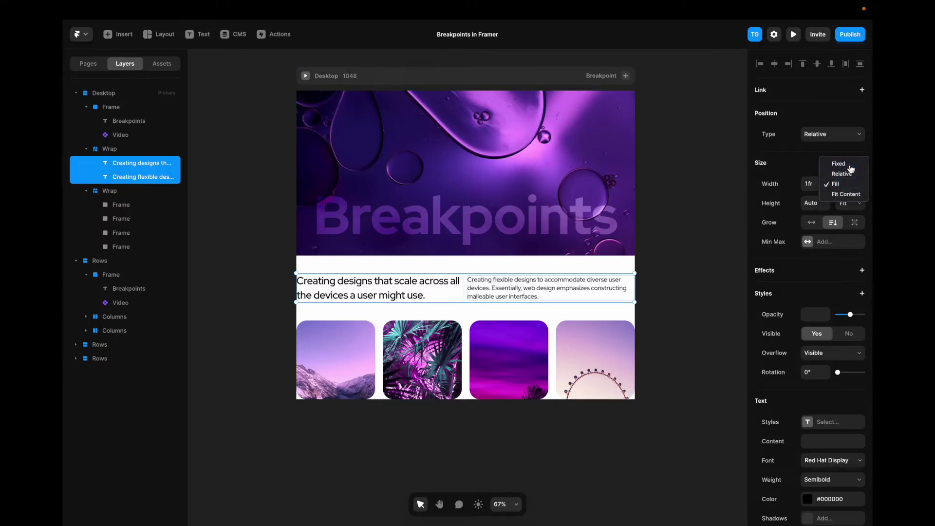
{"action": "left_click", "coordinate": [850, 168]}
{"action": "left_click", "coordinate": [814, 184]}
{"action": "type", "text": "400"}
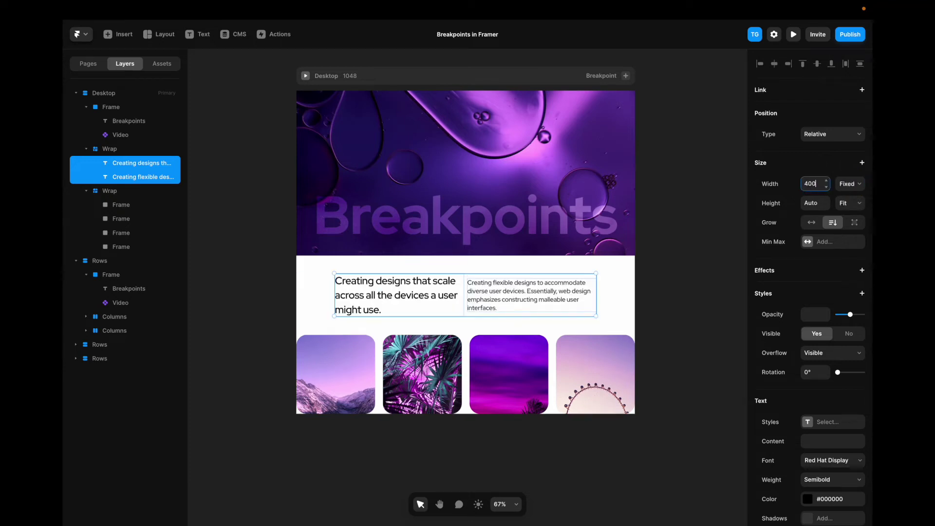
Give the four image frames a fixed width of 2500 and preview the page
{"action": "left_click", "coordinate": [595, 370]}
{"action": "left_click", "coordinate": [494, 367], "text": "shift"}
{"action": "left_click", "coordinate": [414, 364], "text": "shift"}
{"action": "left_click", "coordinate": [335, 364], "text": "shift"}
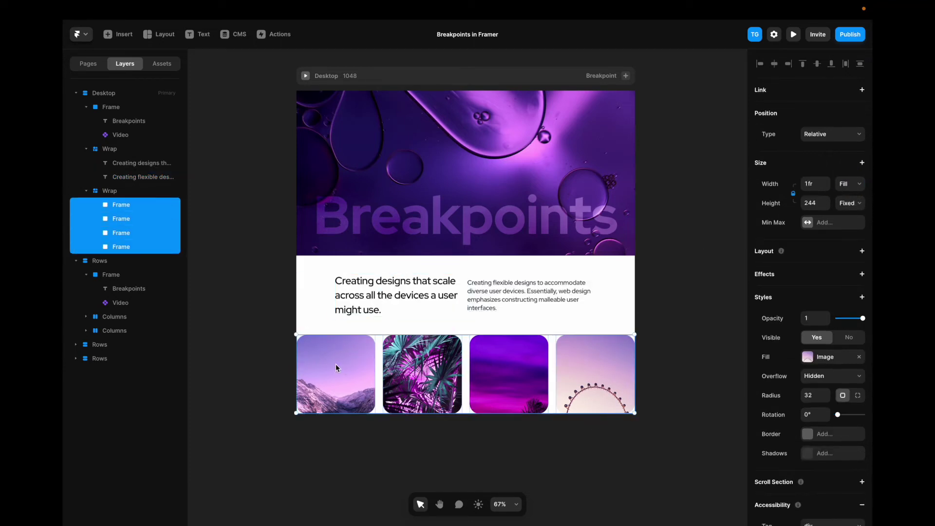
{"action": "left_click", "coordinate": [849, 184]}
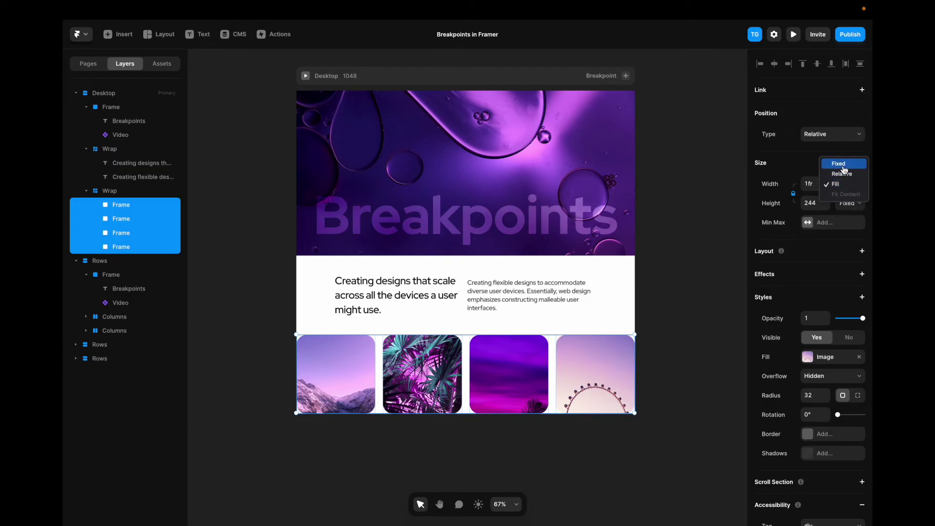
{"action": "left_click", "coordinate": [845, 161]}
{"action": "left_click", "coordinate": [813, 184]}
{"action": "type", "text": "2500"}
{"action": "key", "text": "Return"}
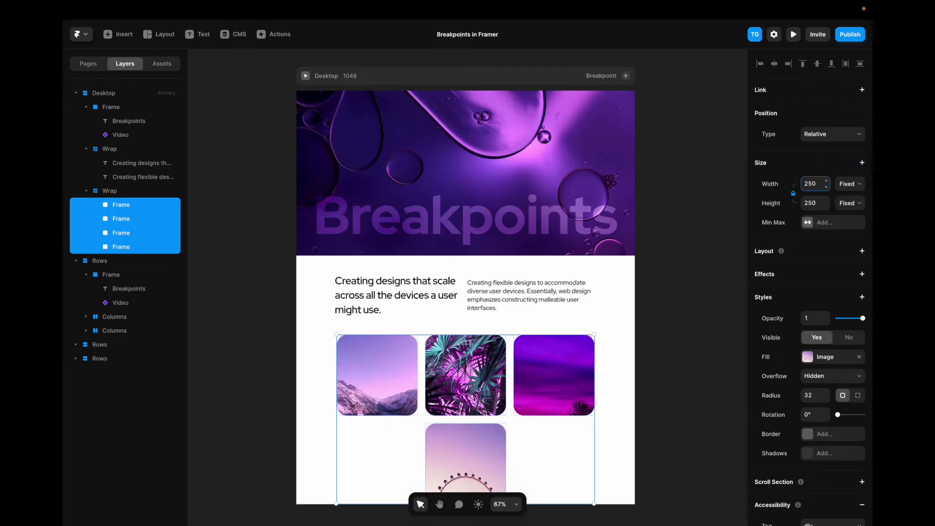
{"action": "left_click", "coordinate": [575, 301]}
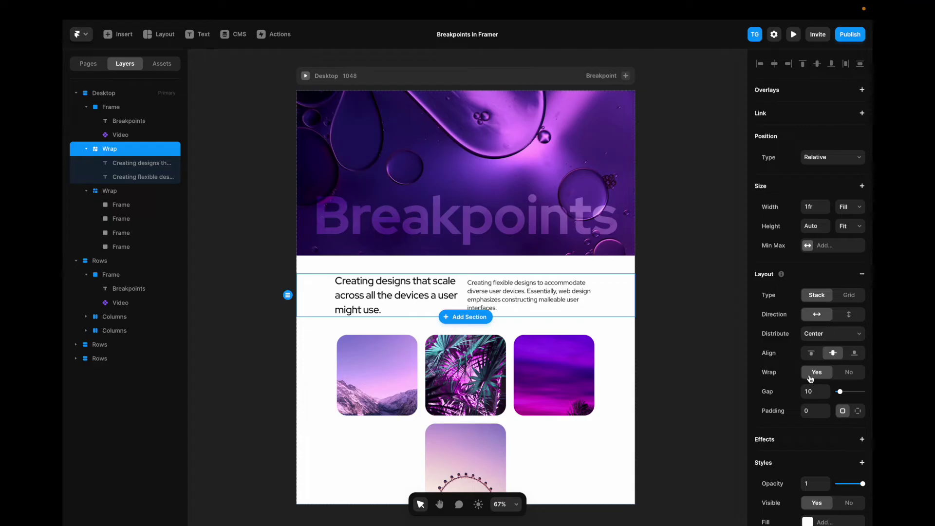
{"action": "key", "text": "super+p"}
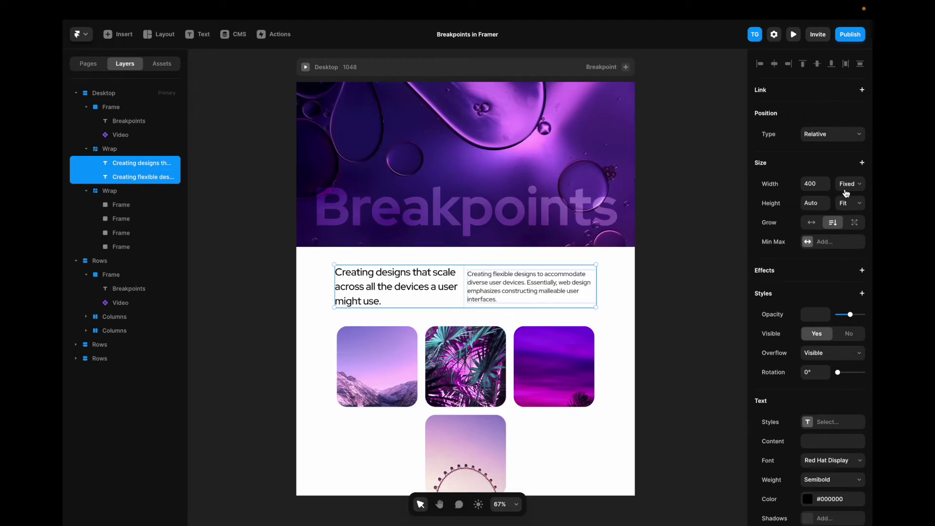
Set both text blocks and all four images to Fill width, fitting the images in one row
{"action": "left_click", "coordinate": [844, 191]}
{"action": "left_click", "coordinate": [844, 204]}
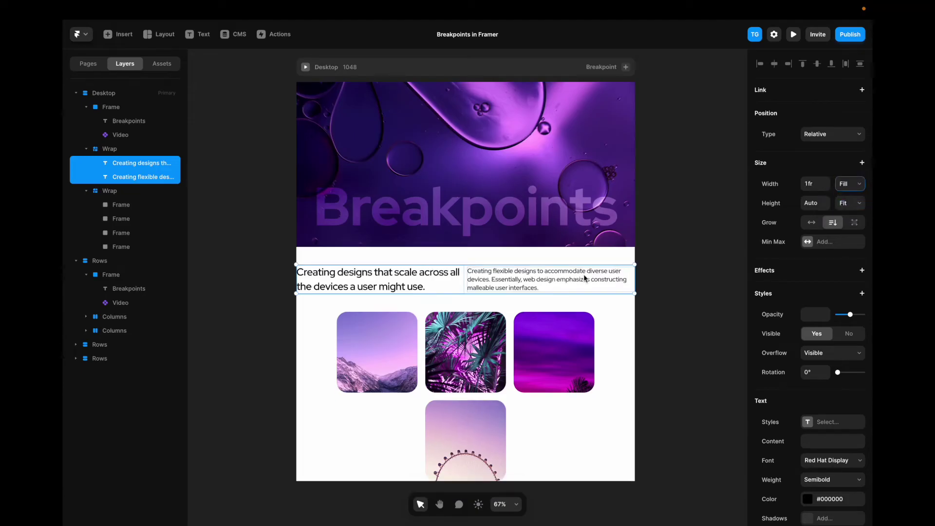
{"action": "left_click", "coordinate": [538, 334]}
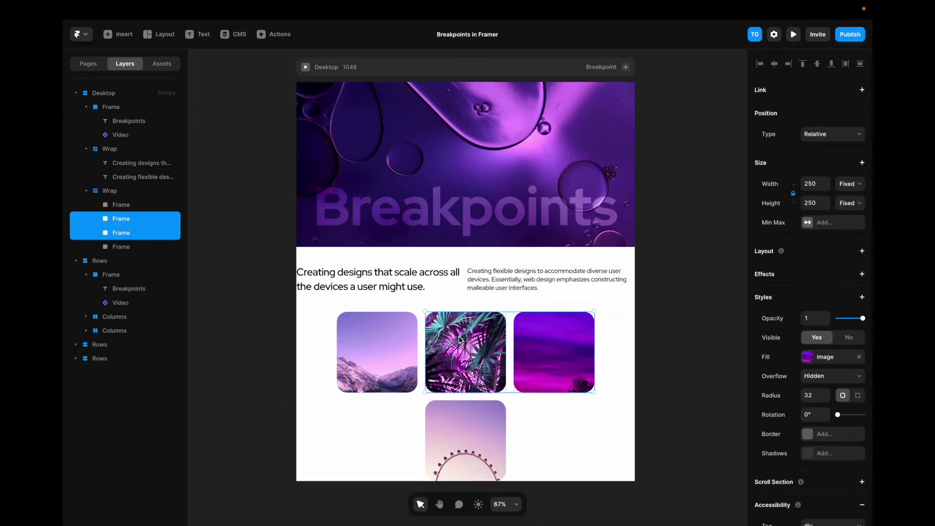
{"action": "left_click", "coordinate": [462, 341], "text": "shift"}
{"action": "left_click", "coordinate": [384, 362], "text": "shift"}
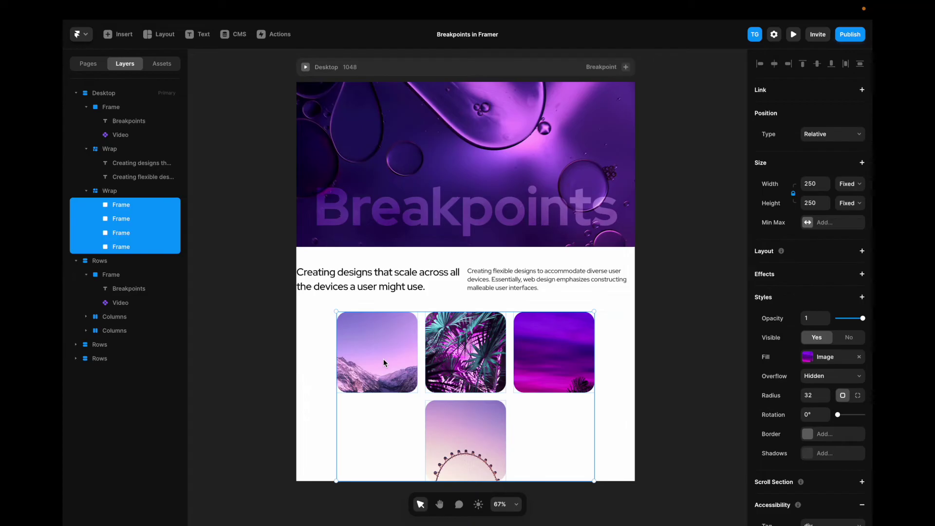
{"action": "left_click", "coordinate": [844, 188]}
{"action": "left_click", "coordinate": [844, 205]}
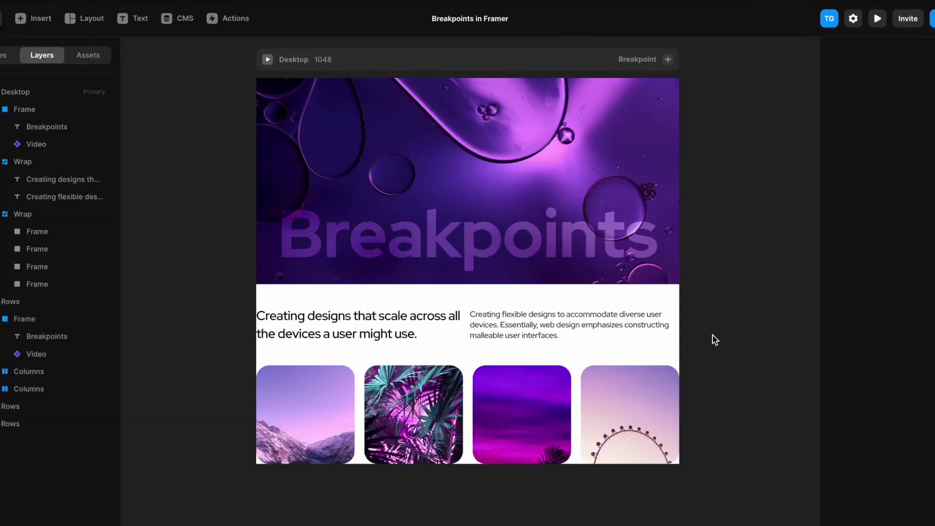
{"action": "scroll", "coordinate": [715, 340], "scroll_direction": "right", "scroll_amount": 5}
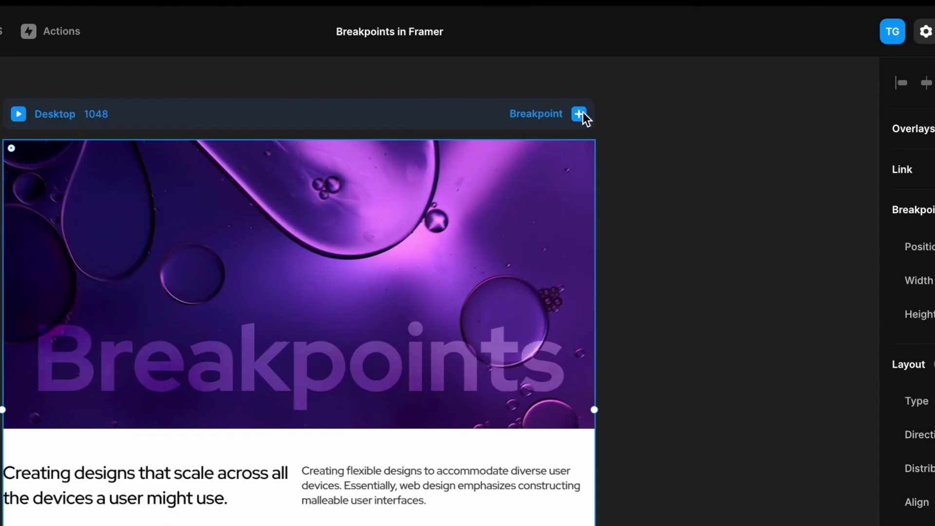
Add a Tablet breakpoint and stack its image row vertically
{"action": "left_click", "coordinate": [606, 79]}
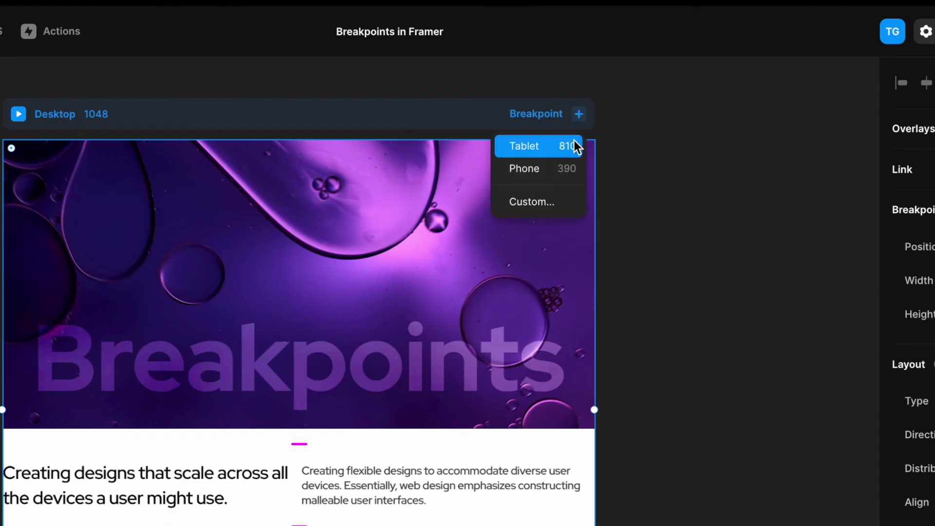
{"action": "left_click", "coordinate": [599, 101]}
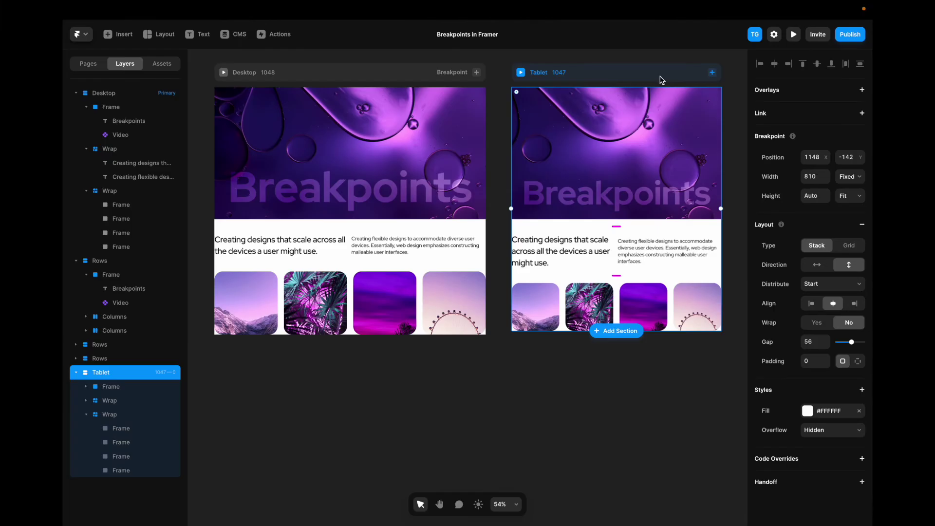
{"action": "left_click", "coordinate": [619, 294]}
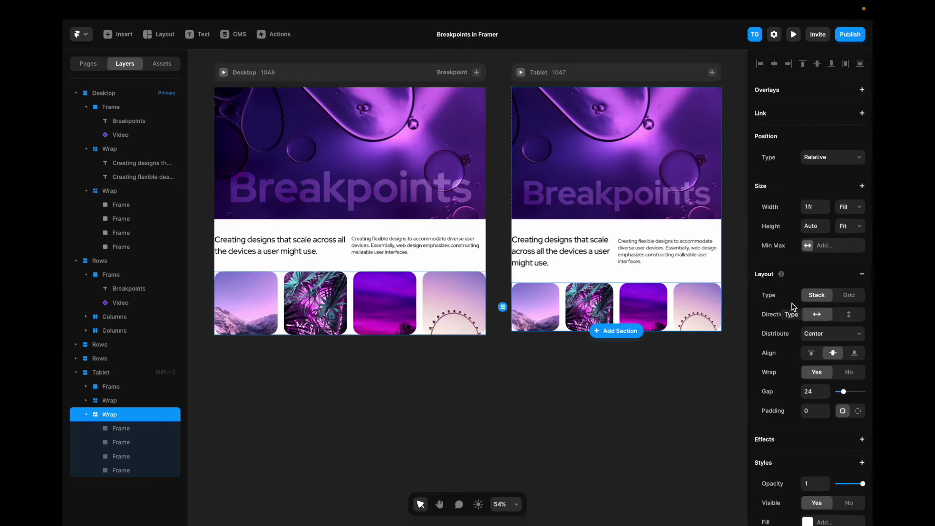
{"action": "left_click", "coordinate": [848, 315]}
{"action": "scroll", "coordinate": [781, 329], "scroll_direction": "down", "scroll_amount": 3}
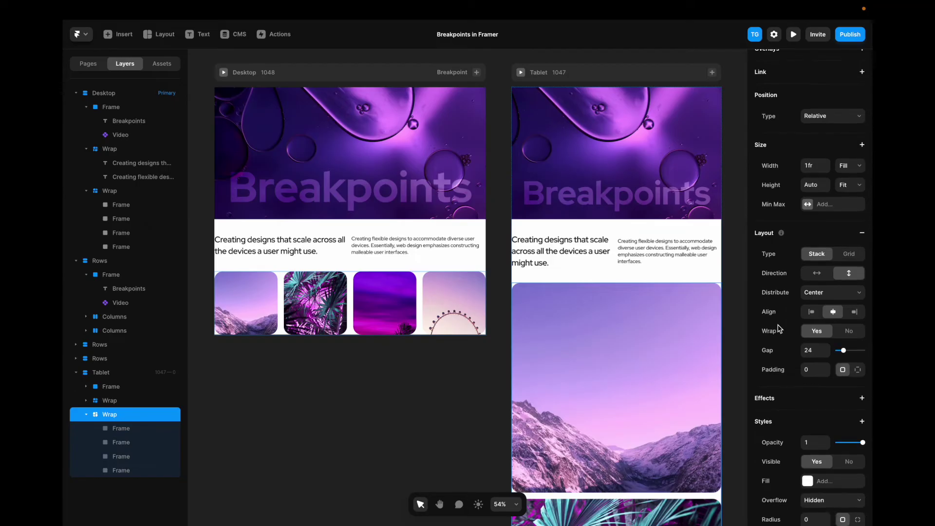
Give the Tablet image row 32 padding and a 32 gap
{"action": "left_click", "coordinate": [813, 324]}
{"action": "type", "text": "32"}
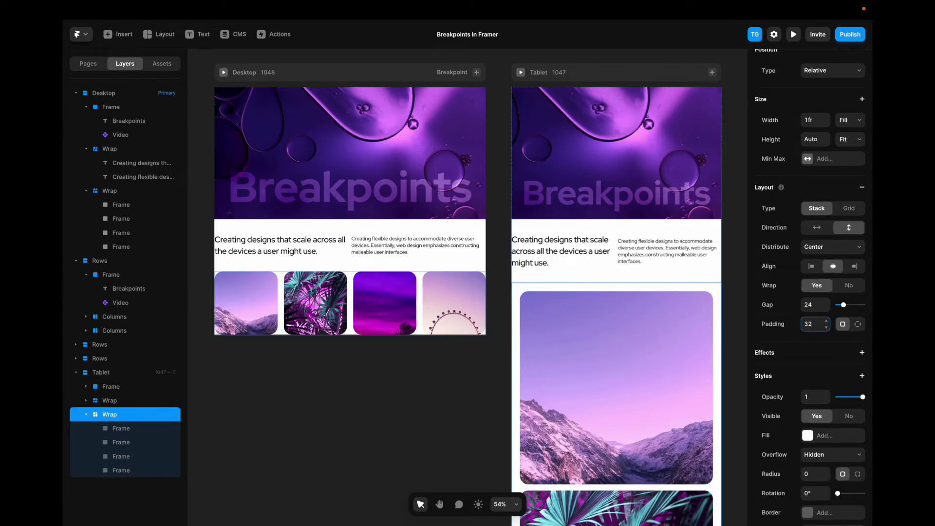
{"action": "left_click", "coordinate": [809, 311]}
{"action": "type", "text": "32"}
{"action": "scroll", "coordinate": [597, 305], "scroll_direction": "down", "scroll_amount": 1}
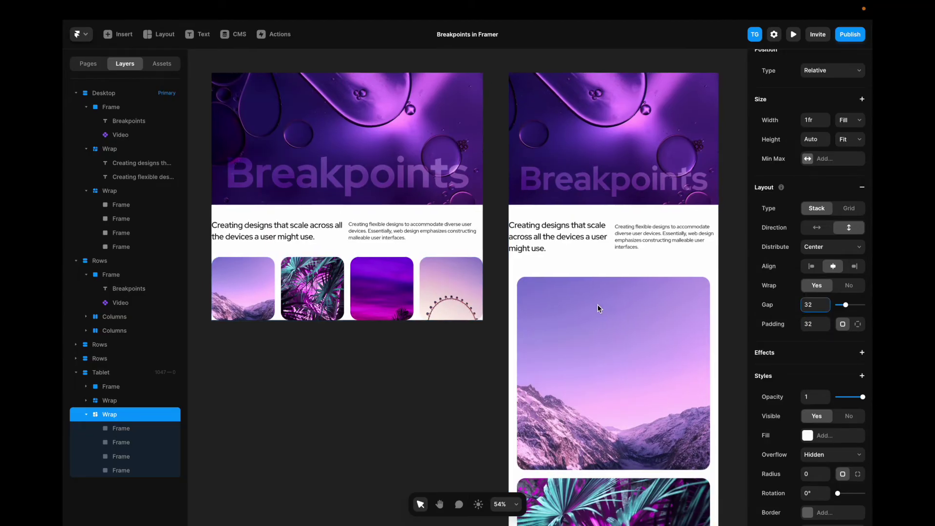
{"action": "scroll", "coordinate": [597, 305], "scroll_direction": "down", "scroll_amount": 5}
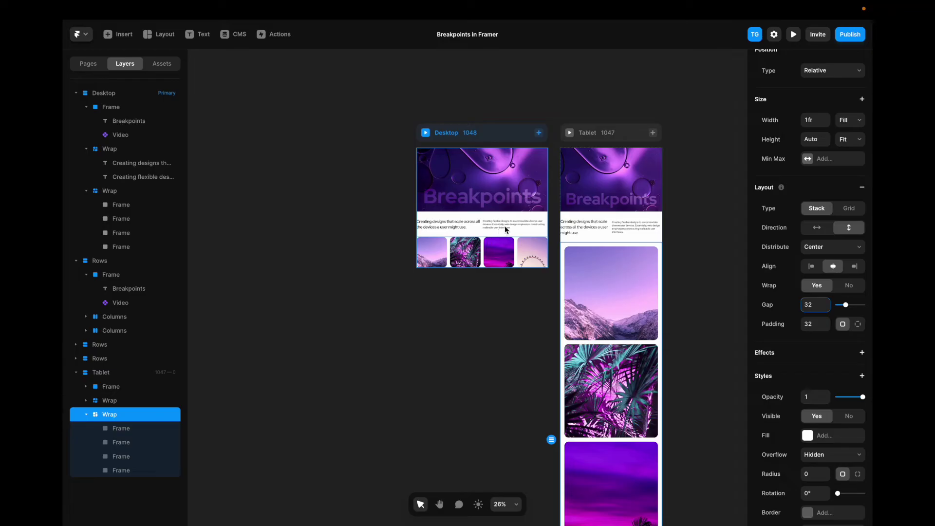
{"action": "scroll", "coordinate": [508, 224], "scroll_direction": "up", "scroll_amount": 3}
{"action": "left_click", "coordinate": [460, 92]}
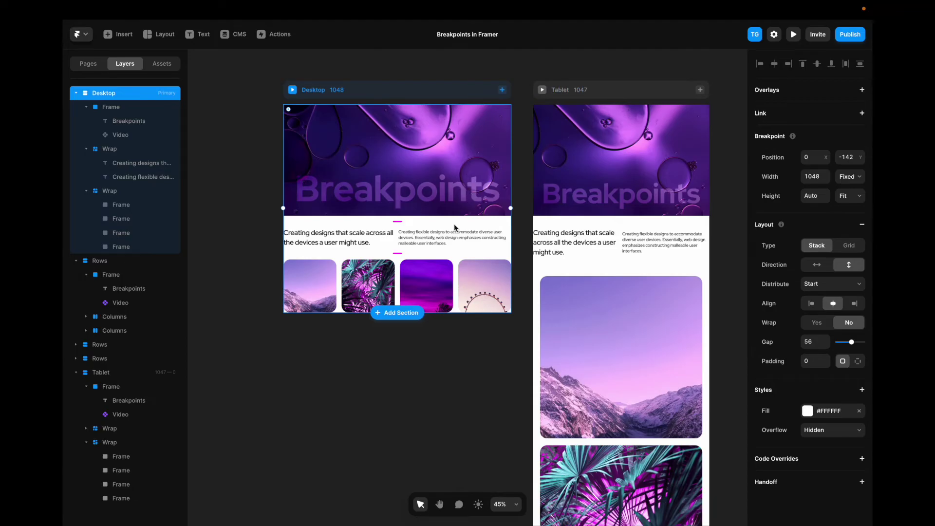
Try reordering the Desktop and Tablet text blocks, undo both, then raise the Tablet Breakpoints title to mid-hero
{"action": "left_click", "coordinate": [446, 241]}
{"action": "key", "text": "super+bracketleft"}
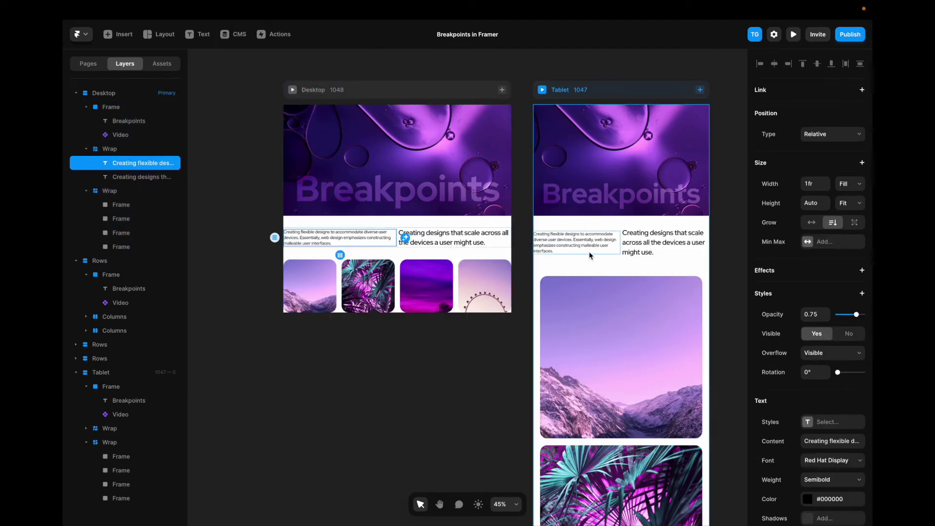
{"action": "key", "text": "super+z"}
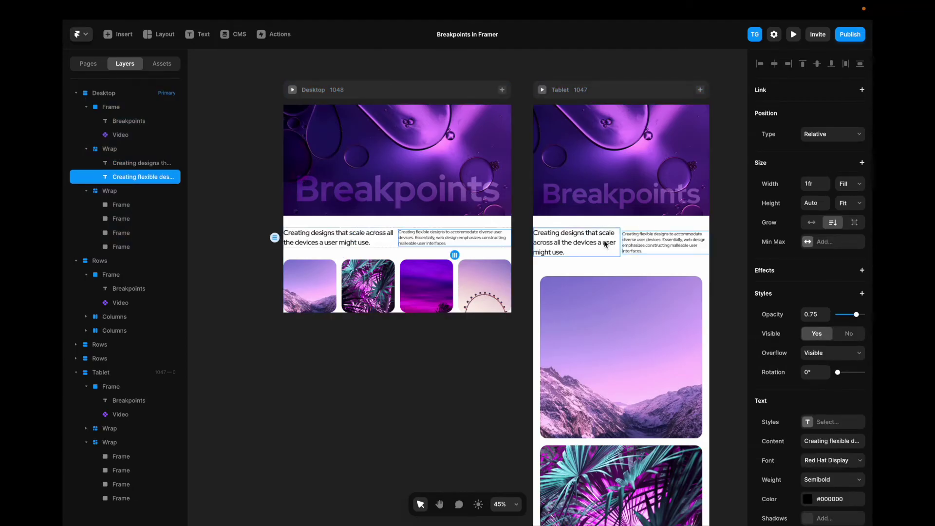
{"action": "left_click", "coordinate": [605, 243]}
{"action": "key", "text": "super+bracketleft"}
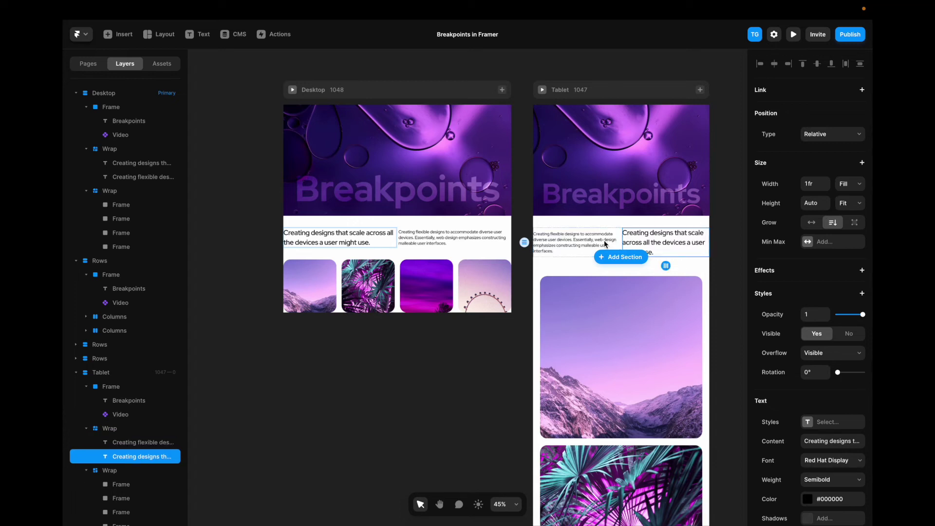
{"action": "key", "text": "super+z"}
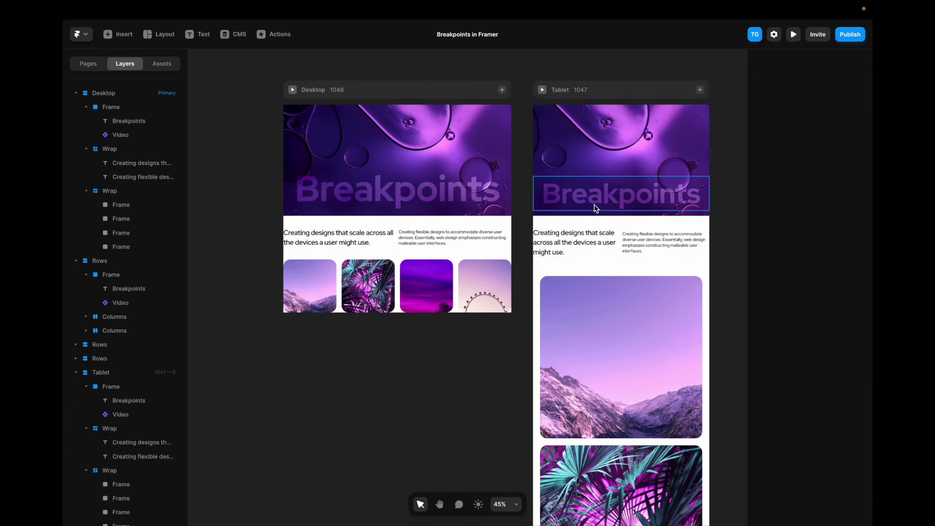
{"action": "left_click", "coordinate": [595, 204]}
{"action": "left_click_drag", "start_coordinate": [598, 203], "coordinate": [599, 168]}
Apply Update Primary to the Tablet title, raise it again, then Reset Overrides to restore the Desktop placement
{"action": "right_click", "coordinate": [598, 168]}
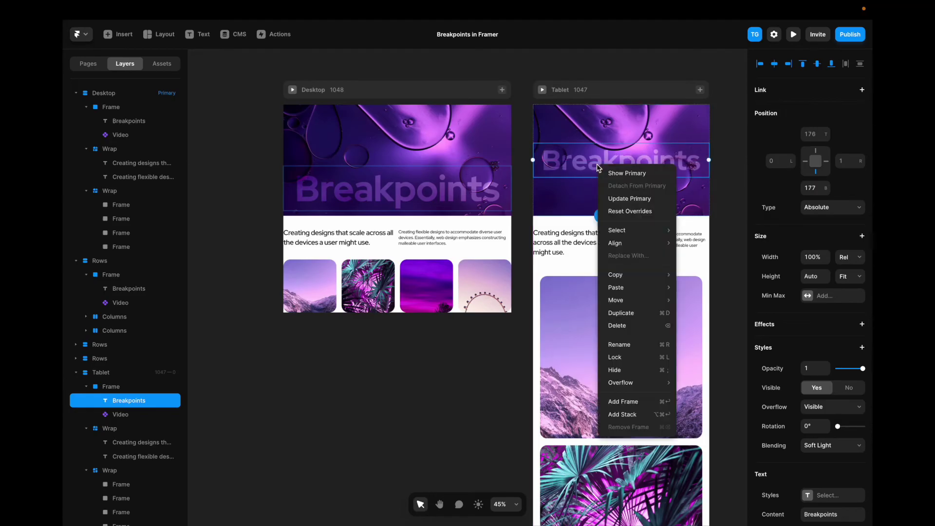
{"action": "left_click", "coordinate": [621, 199]}
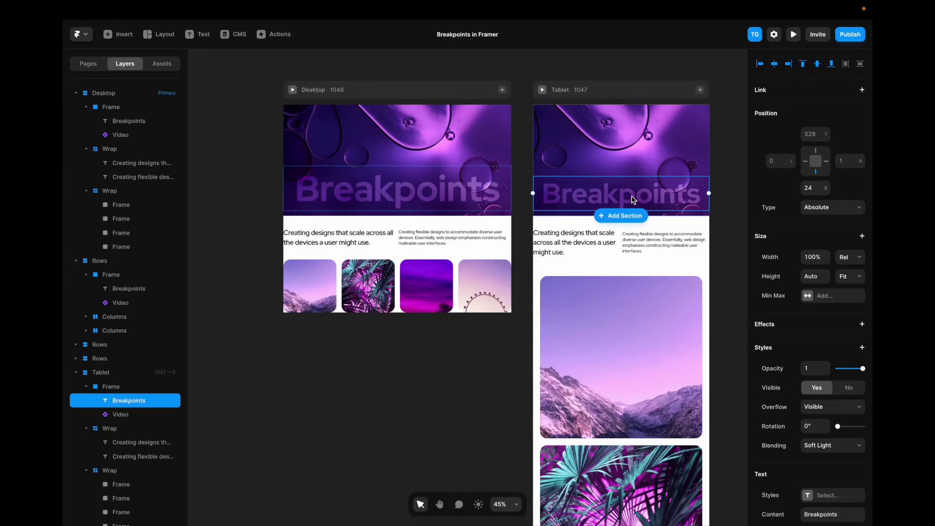
{"action": "left_click_drag", "start_coordinate": [633, 199], "coordinate": [628, 164]}
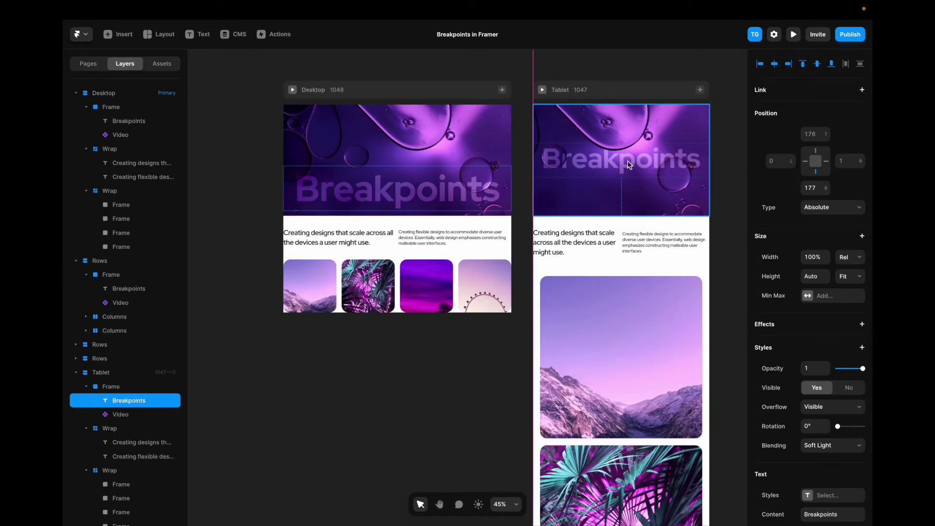
{"action": "right_click", "coordinate": [628, 164]}
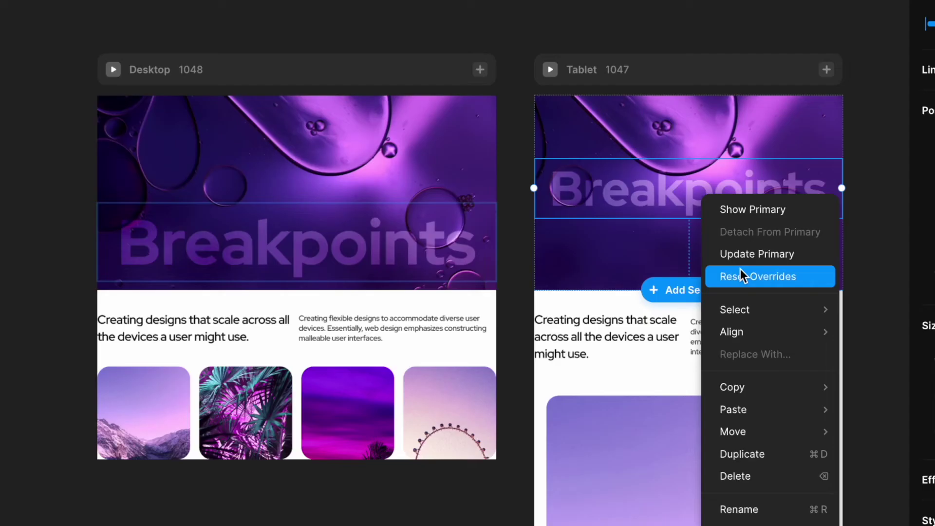
{"action": "left_click", "coordinate": [651, 206]}
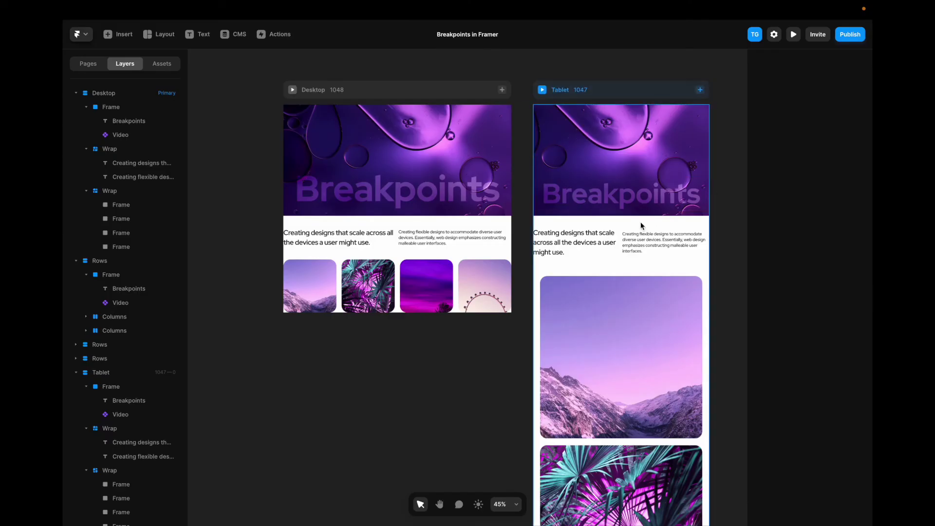
Stack the Tablet text row vertically with 0 top and bottom padding
{"action": "left_click", "coordinate": [623, 233]}
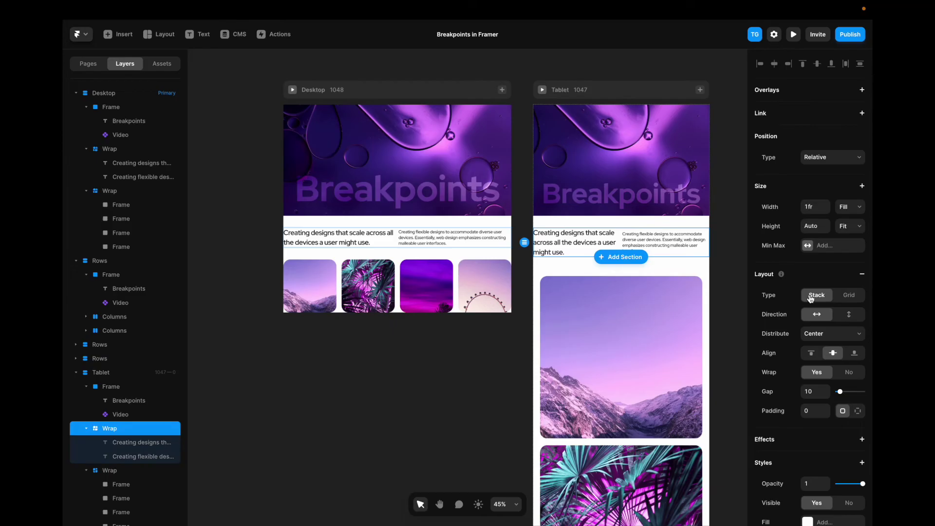
{"action": "left_click", "coordinate": [845, 319]}
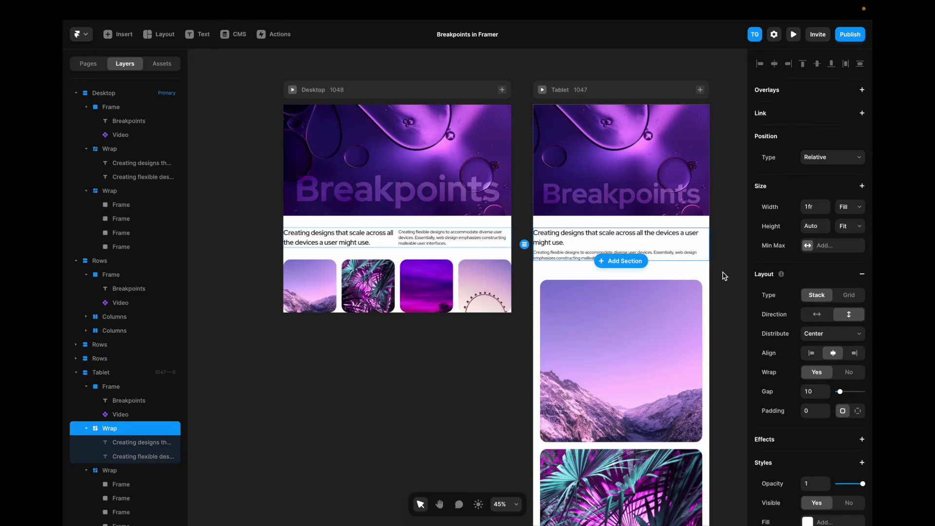
{"action": "scroll", "coordinate": [804, 329], "scroll_direction": "down", "scroll_amount": 1}
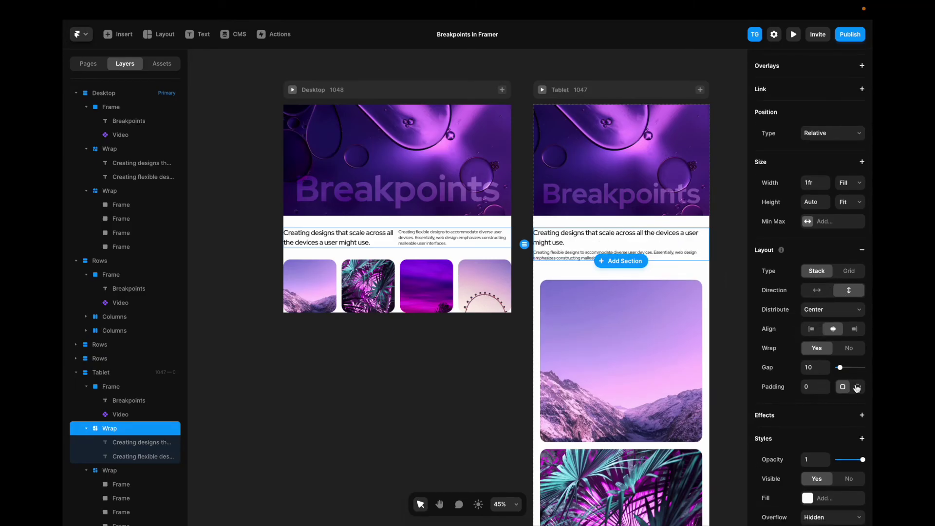
{"action": "left_click", "coordinate": [841, 388]}
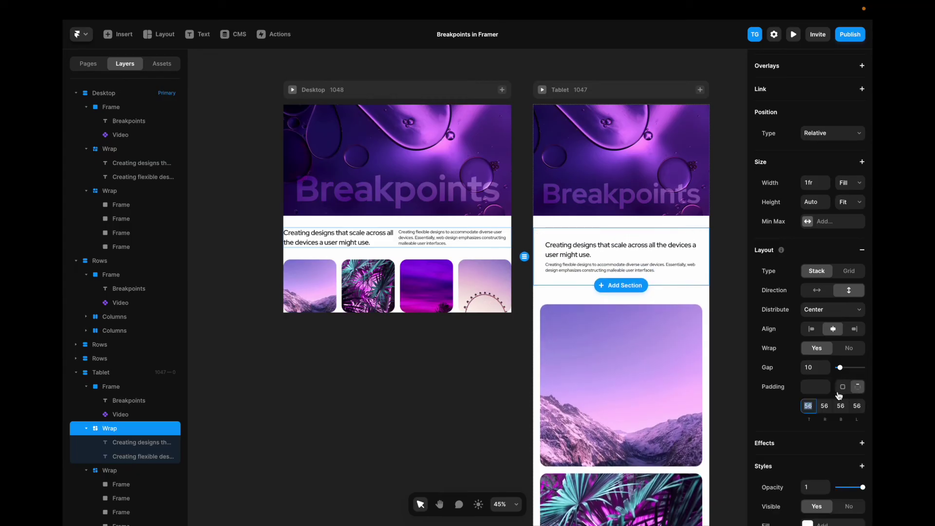
{"action": "type", "text": "0"}
{"action": "left_click", "coordinate": [841, 405]}
{"action": "type", "text": "0"}
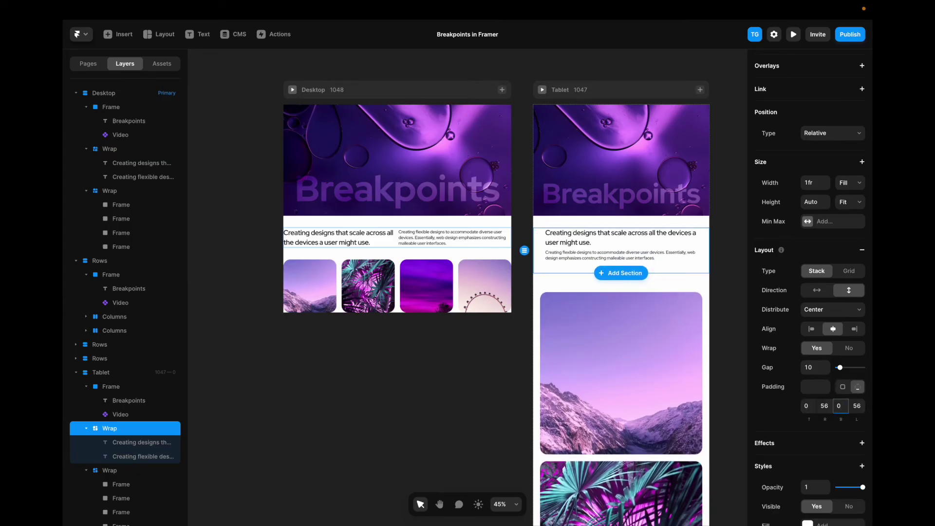
Select all four Tablet images and add a fixed 500 Max Width
{"action": "left_click", "coordinate": [691, 291]}
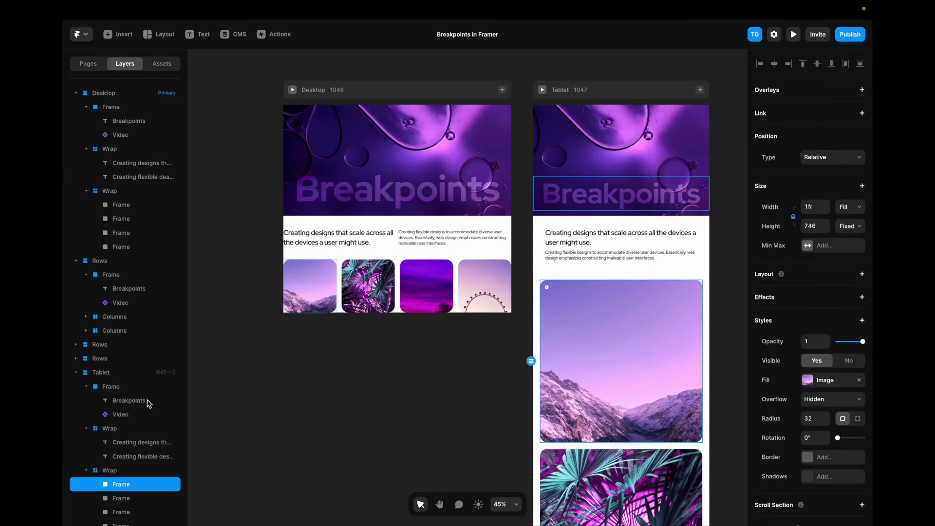
{"action": "scroll", "coordinate": [146, 403], "scroll_direction": "down", "scroll_amount": 1}
{"action": "left_click", "coordinate": [131, 512], "text": "shift"}
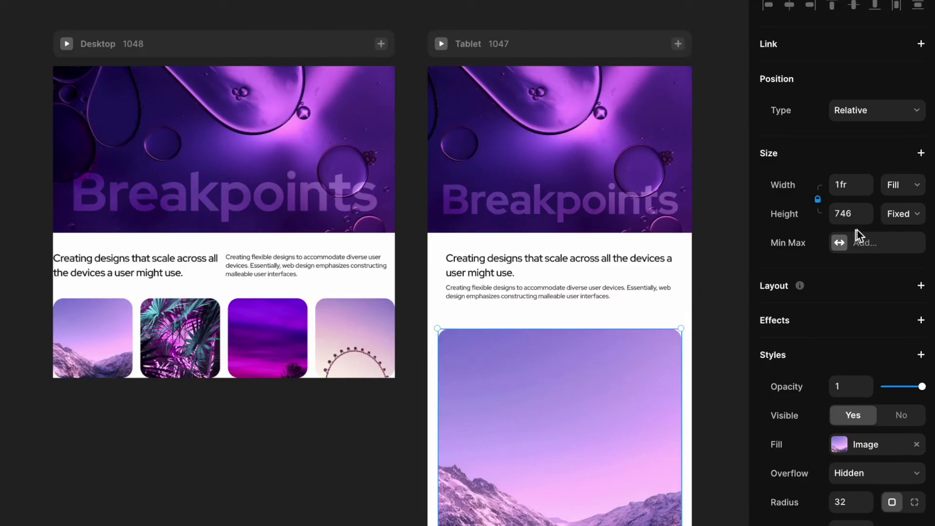
{"action": "left_click", "coordinate": [922, 154]}
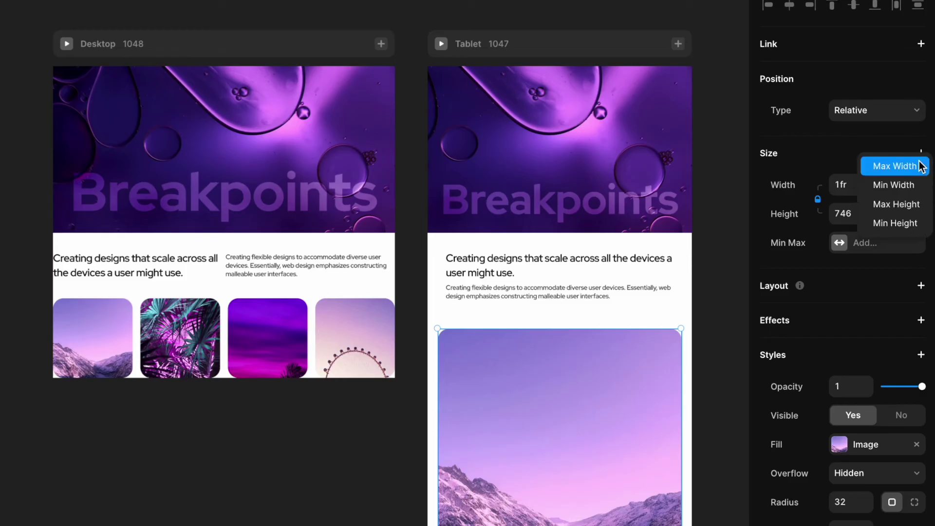
{"action": "left_click", "coordinate": [894, 163]}
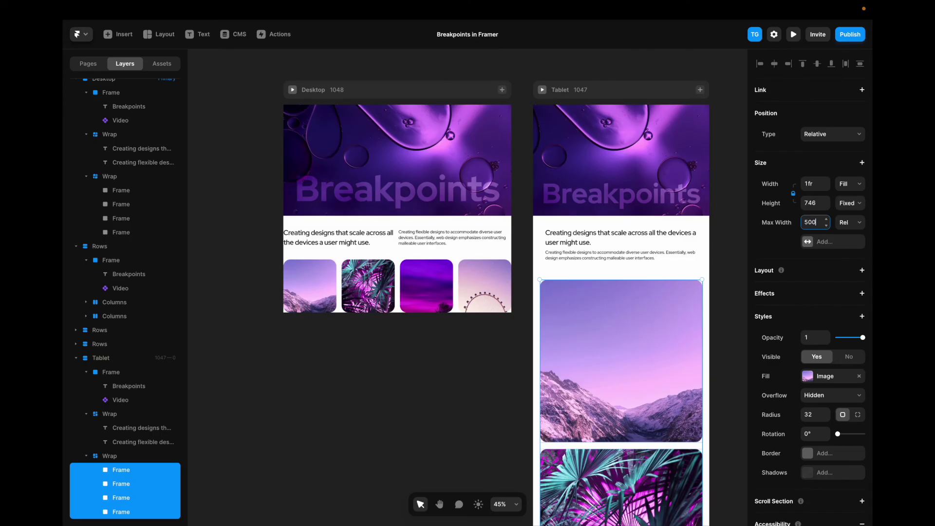
{"action": "left_click", "coordinate": [903, 242]}
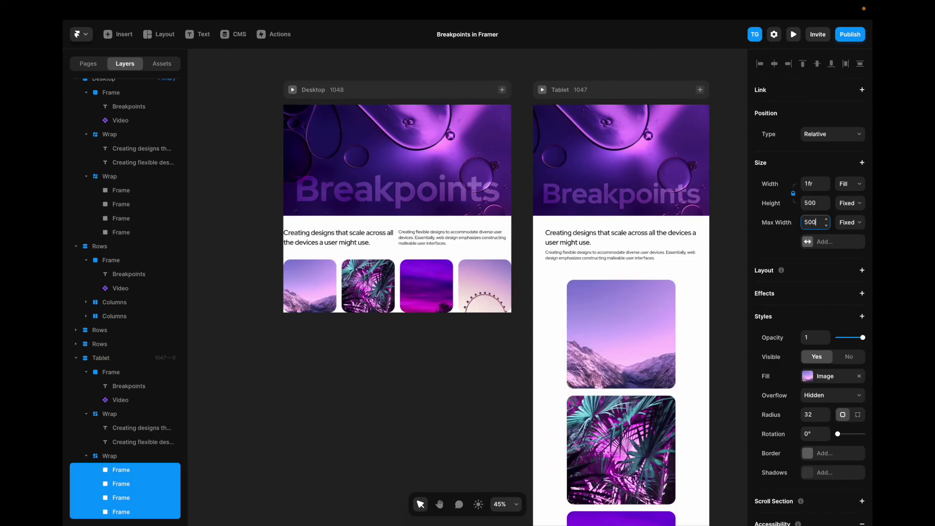
Give both Desktop Wrap rows 32 left and right padding with 0 top and bottom
{"action": "left_click", "coordinate": [508, 306]}
{"action": "left_click", "coordinate": [507, 306]}
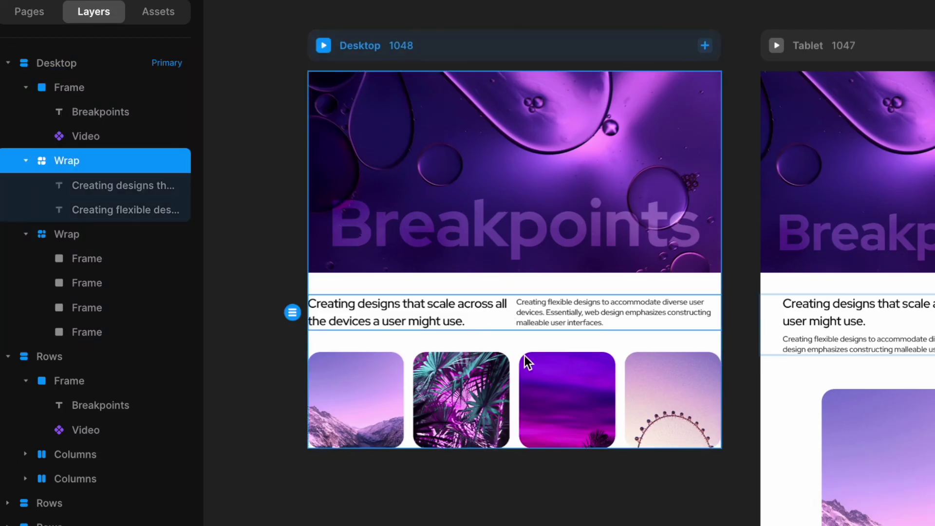
{"action": "left_click", "coordinate": [516, 378], "text": "shift"}
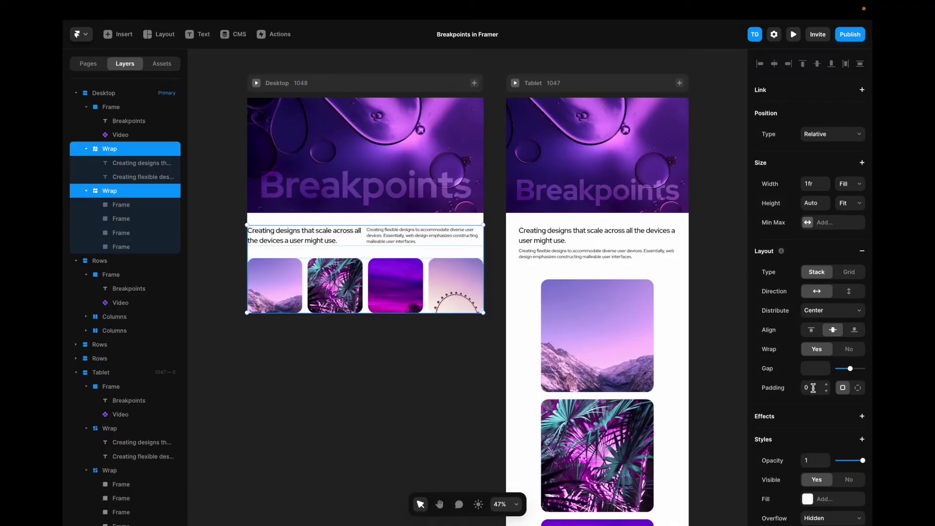
{"action": "left_click", "coordinate": [813, 388]}
{"action": "type", "text": "32"}
{"action": "key", "text": "Tab"}
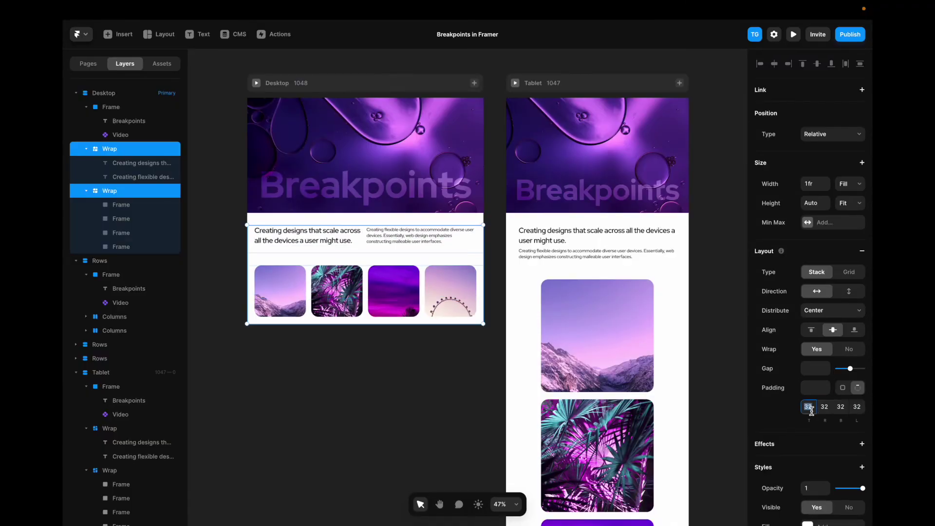
{"action": "type", "text": "0"}
{"action": "key", "text": "Tab"}
{"action": "key", "text": "Tab"}
{"action": "type", "text": "0"}
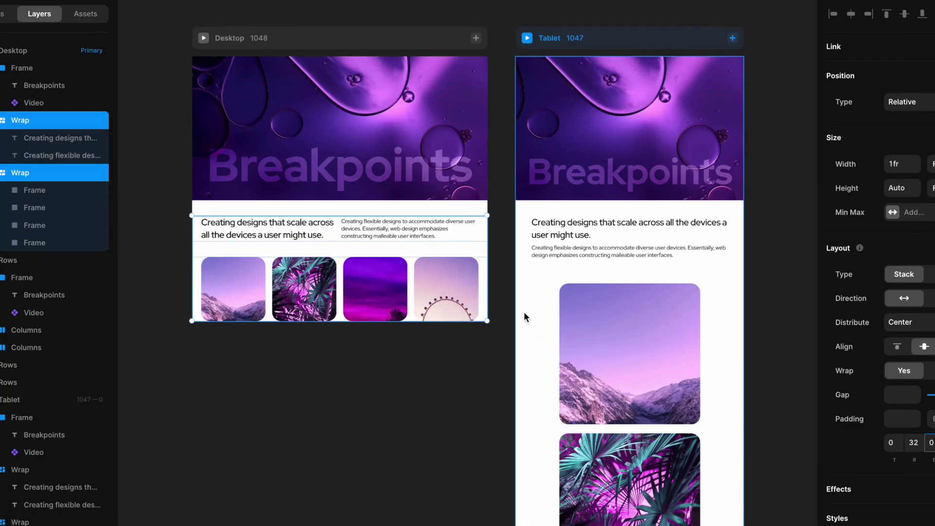
{"action": "left_click", "coordinate": [517, 309]}
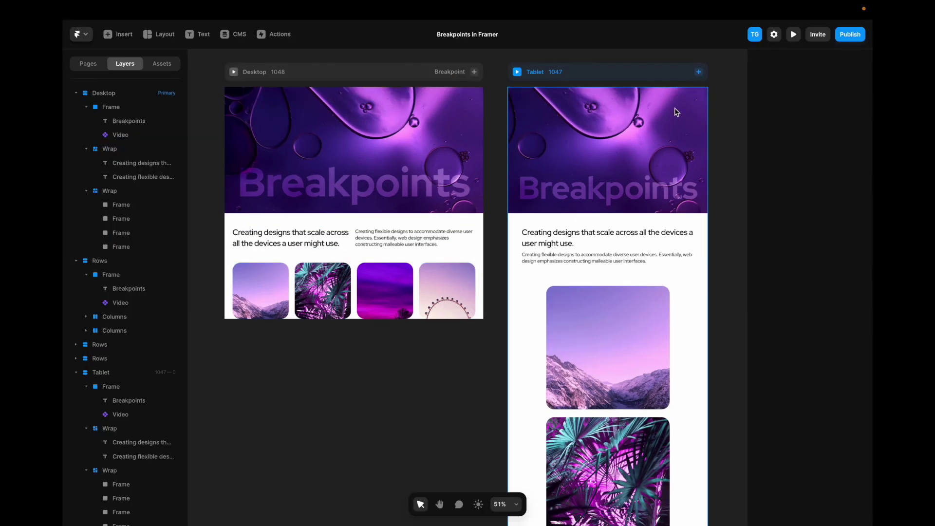
Add a Phone breakpoint and make its hero frame shorter
{"action": "left_click", "coordinate": [698, 72]}
{"action": "left_click", "coordinate": [671, 90]}
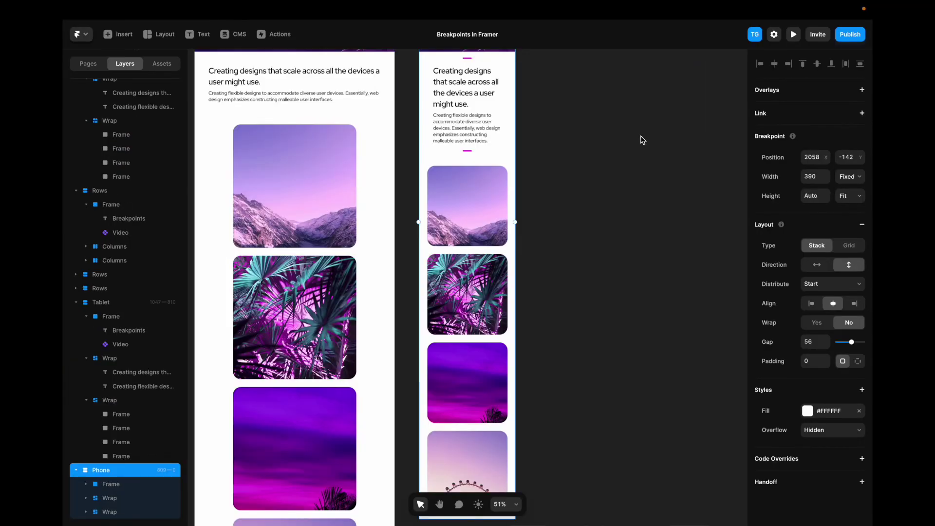
{"action": "scroll", "coordinate": [547, 171], "scroll_direction": "up", "scroll_amount": 2}
{"action": "scroll", "coordinate": [547, 171], "scroll_direction": "down", "scroll_amount": 5}
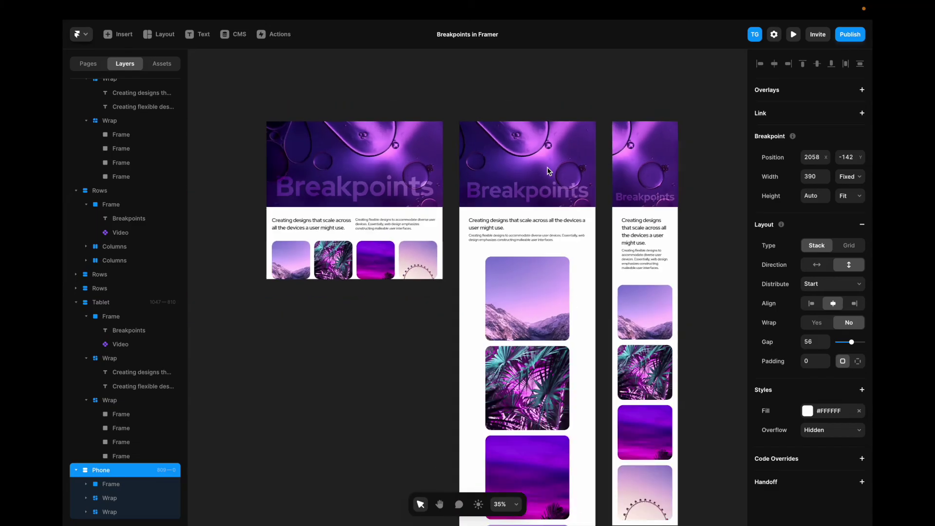
{"action": "scroll", "coordinate": [549, 171], "scroll_direction": "up", "scroll_amount": 2}
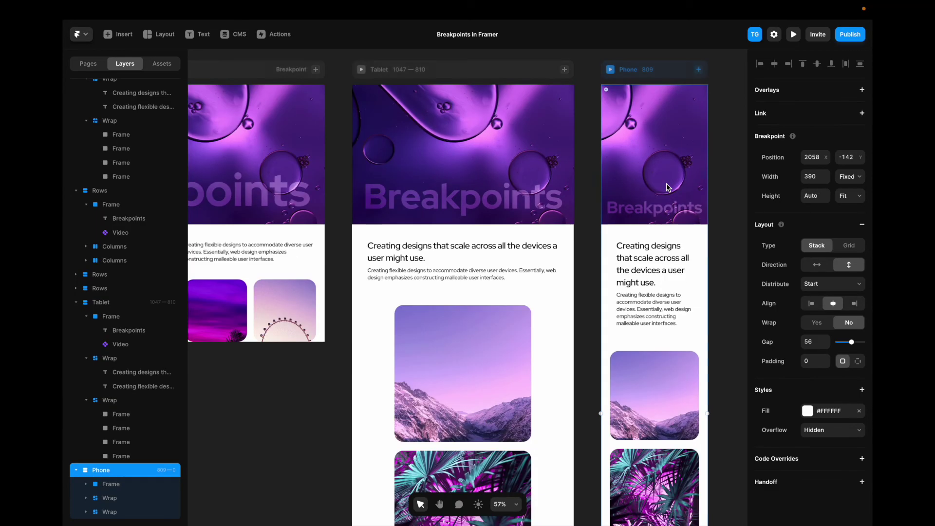
{"action": "left_click", "coordinate": [667, 187]}
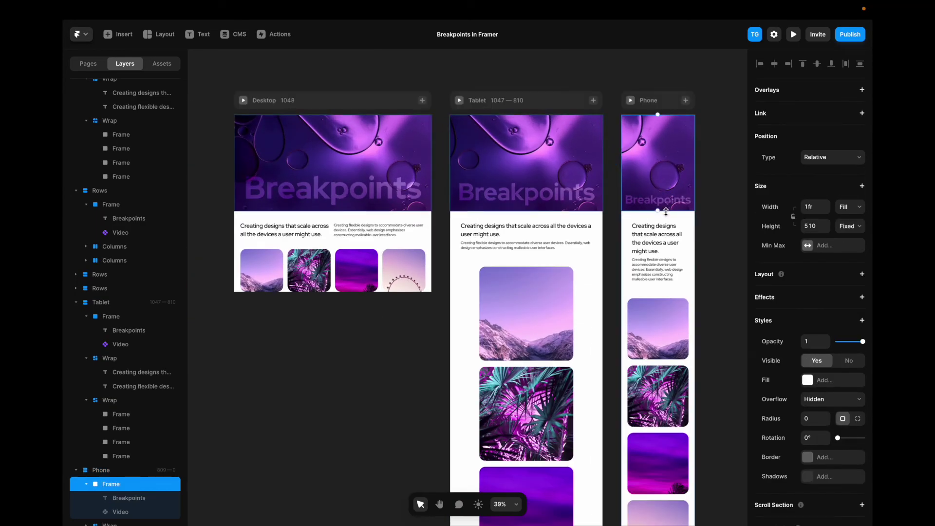
{"action": "left_click_drag", "start_coordinate": [666, 212], "coordinate": [657, 164]}
Set the Phone text Wrap padding to 24 and a 32 stack gap
{"action": "left_click", "coordinate": [678, 186]}
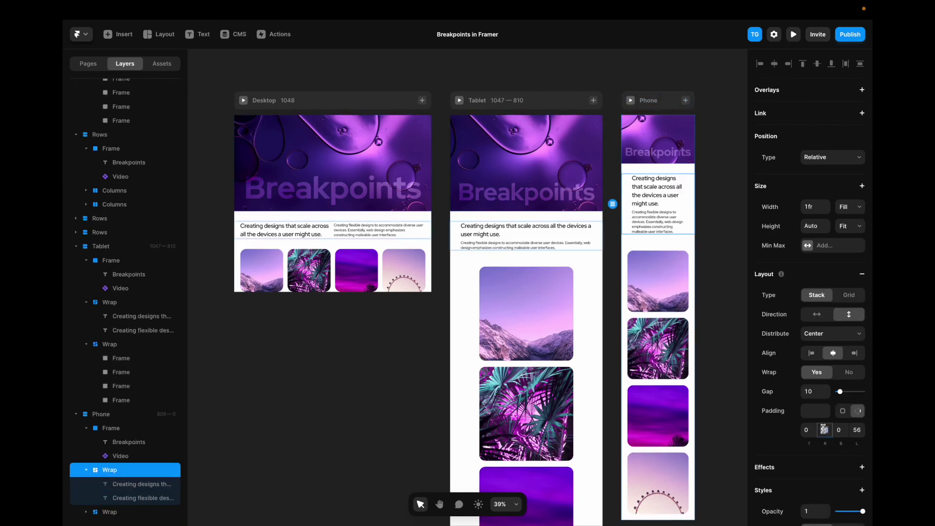
{"action": "type", "text": "24"}
{"action": "key", "text": "Tab"}
{"action": "key", "text": "Tab"}
{"action": "type", "text": "24"}
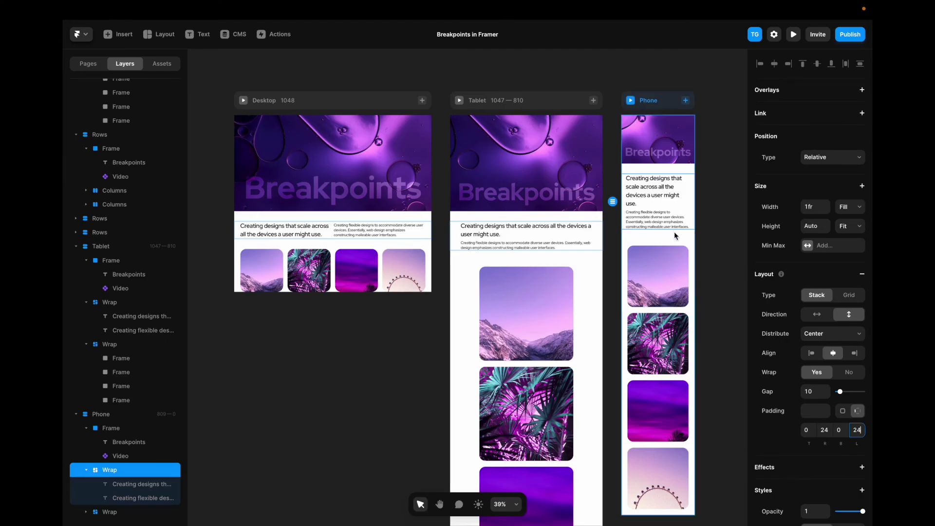
{"action": "left_click", "coordinate": [674, 232]}
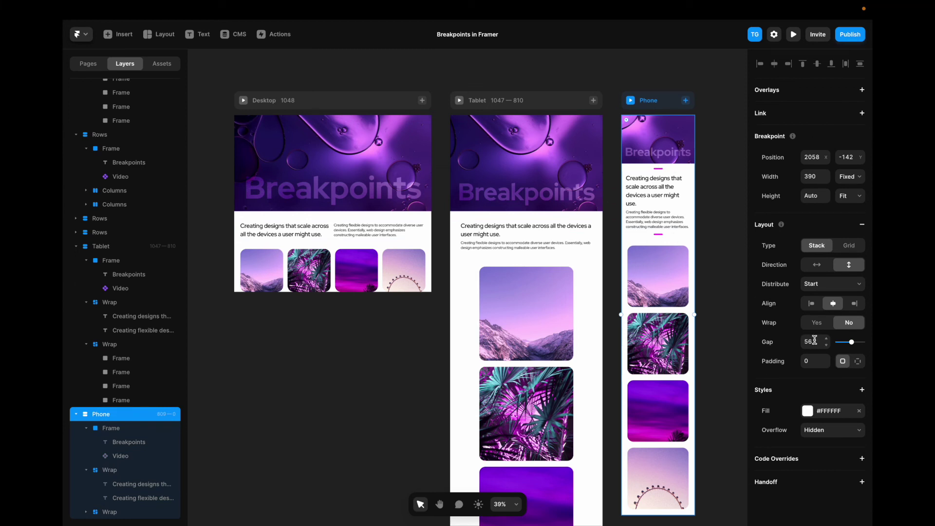
{"action": "key", "text": "Return"}
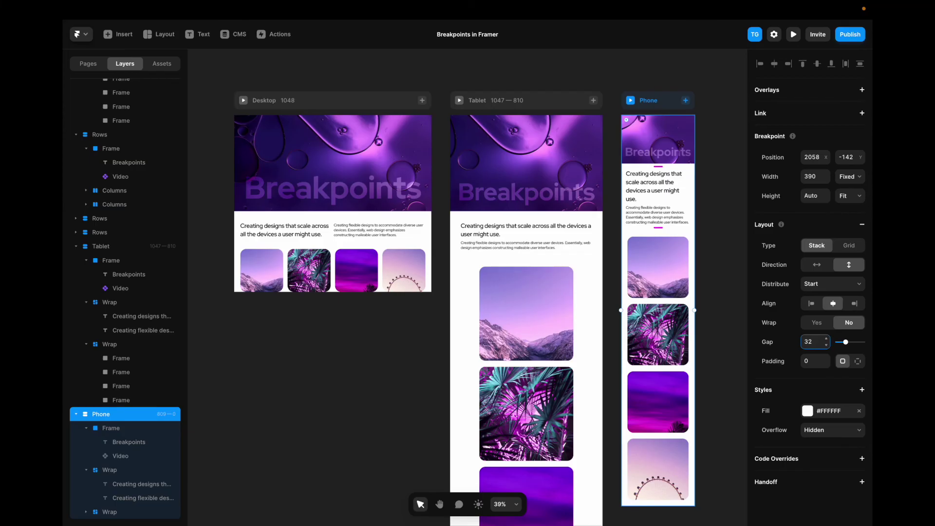
Give the Phone image Wrap 24 gap and 24 padding on all sides, then preview the page
{"action": "left_click", "coordinate": [678, 266]}
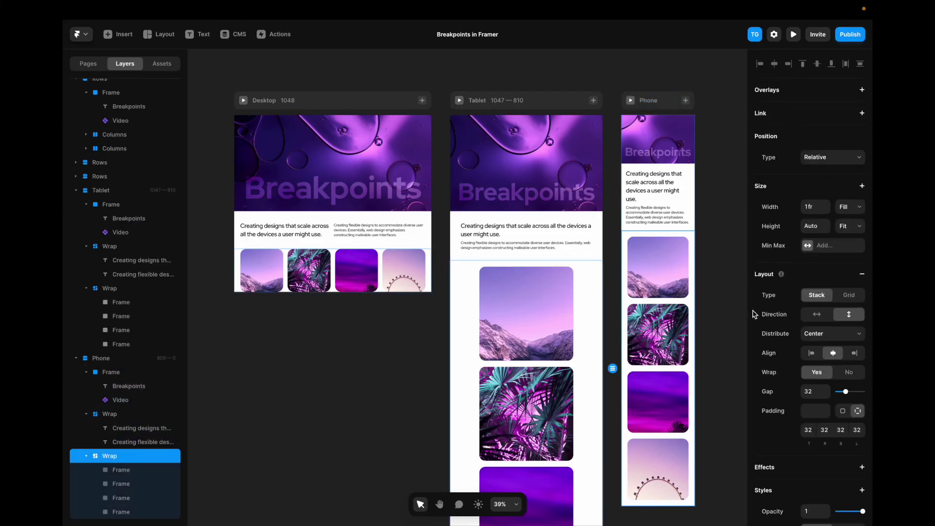
{"action": "type", "text": "24"}
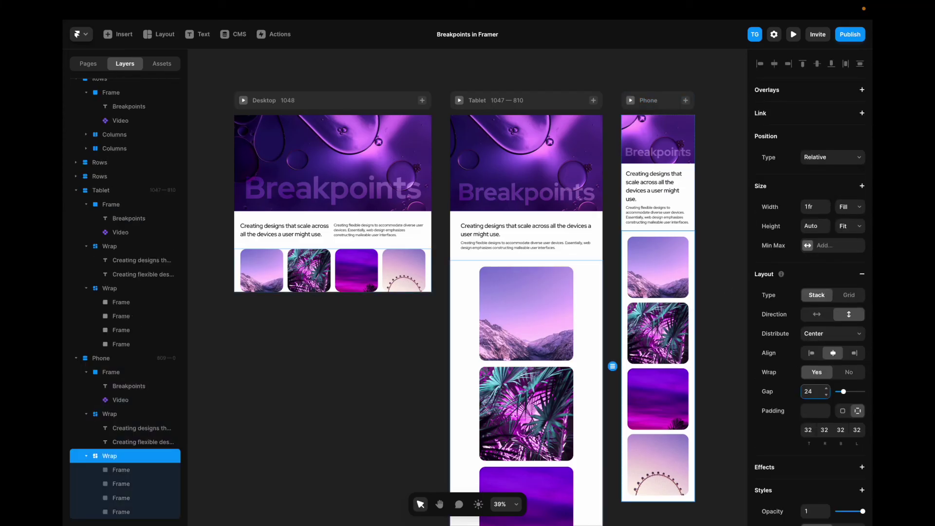
{"action": "left_click", "coordinate": [819, 414]}
{"action": "type", "text": "24"}
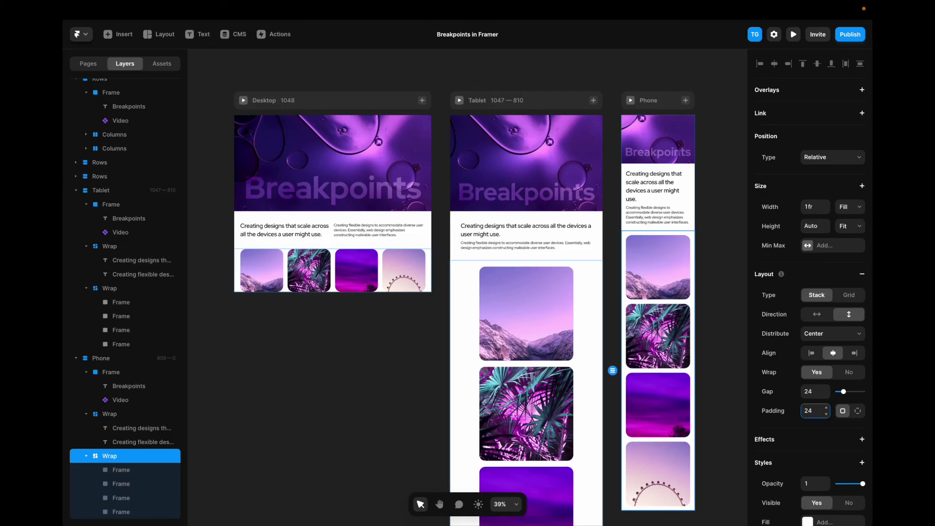
{"action": "key", "text": "super+p"}
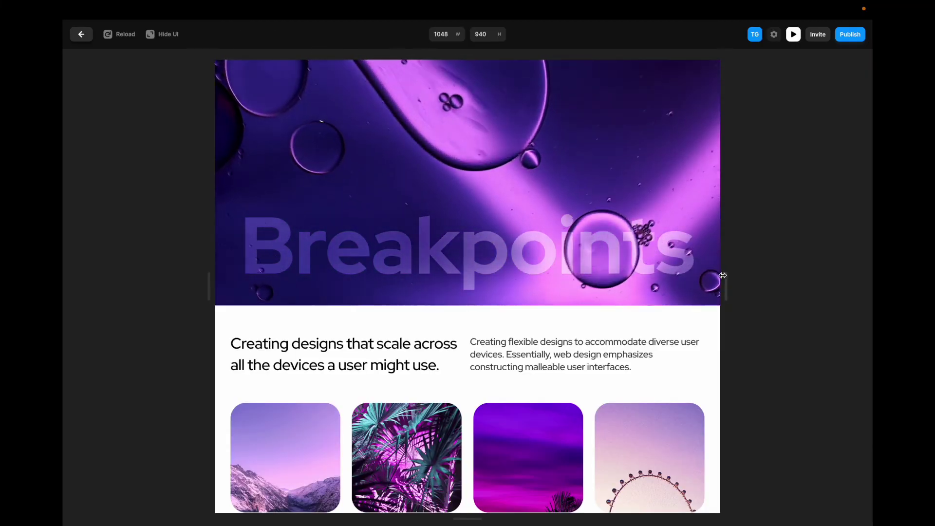
Resize the preview narrower and wider to test how the layout reflows
{"action": "left_click_drag", "start_coordinate": [722, 278], "coordinate": [679, 279]}
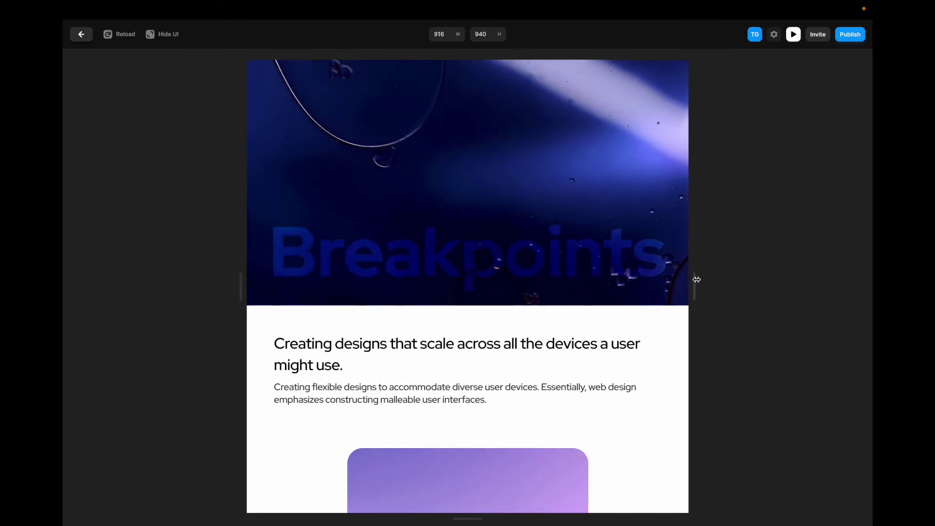
{"action": "left_click_drag", "start_coordinate": [696, 279], "coordinate": [817, 299]}
Pin the Desktop hero video to left 0 so it spans the full 1048 width
{"action": "key", "text": "Escape"}
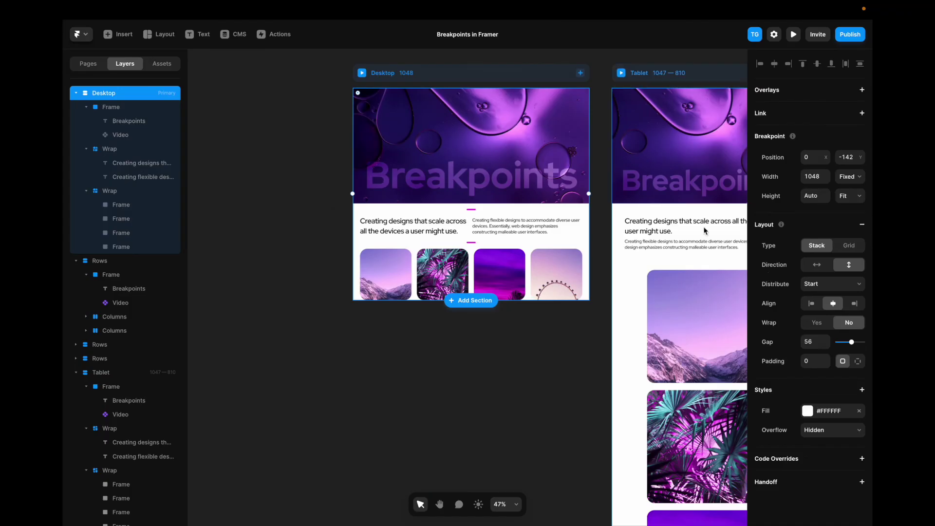
{"action": "left_click", "coordinate": [546, 140]}
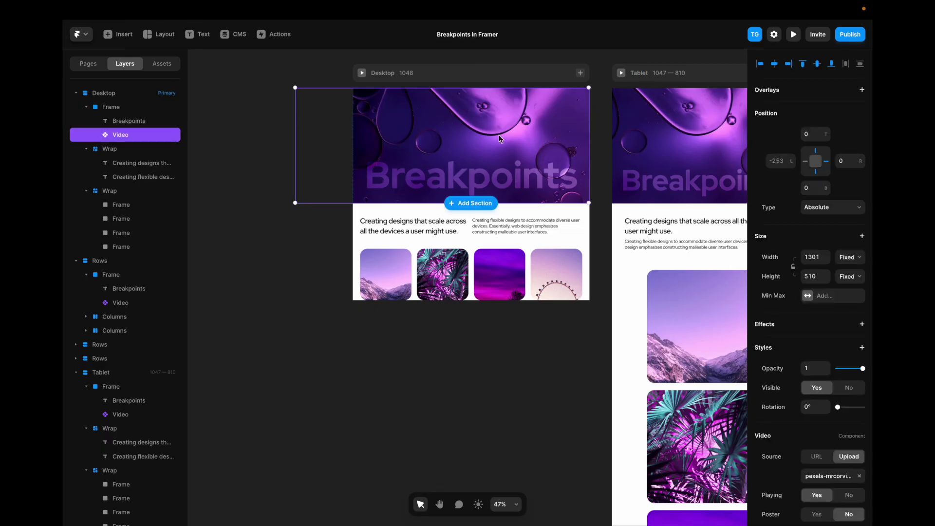
{"action": "left_click", "coordinate": [131, 107]}
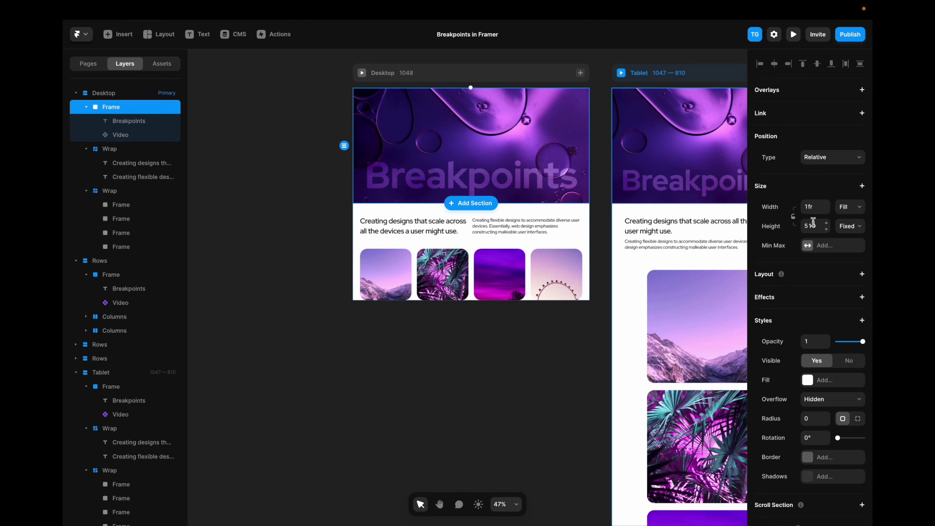
{"action": "left_click", "coordinate": [125, 134]}
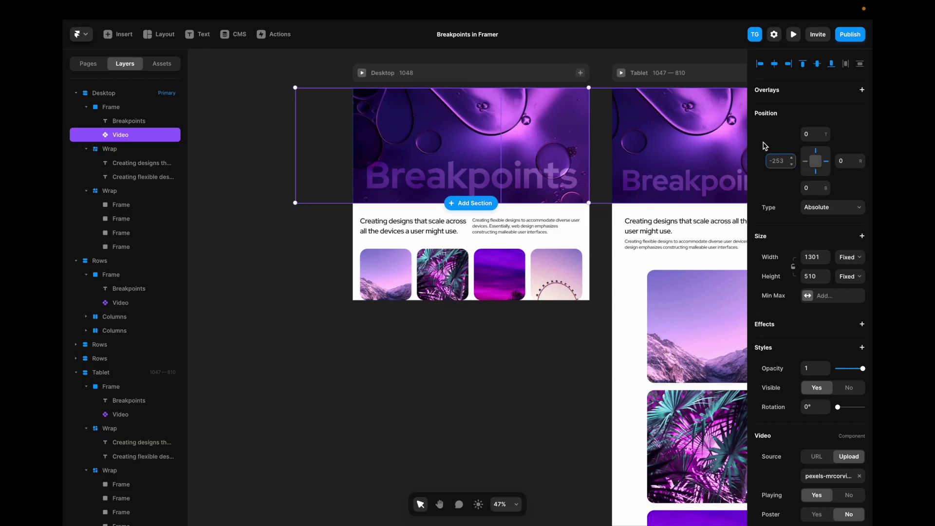
{"action": "key", "text": "Return"}
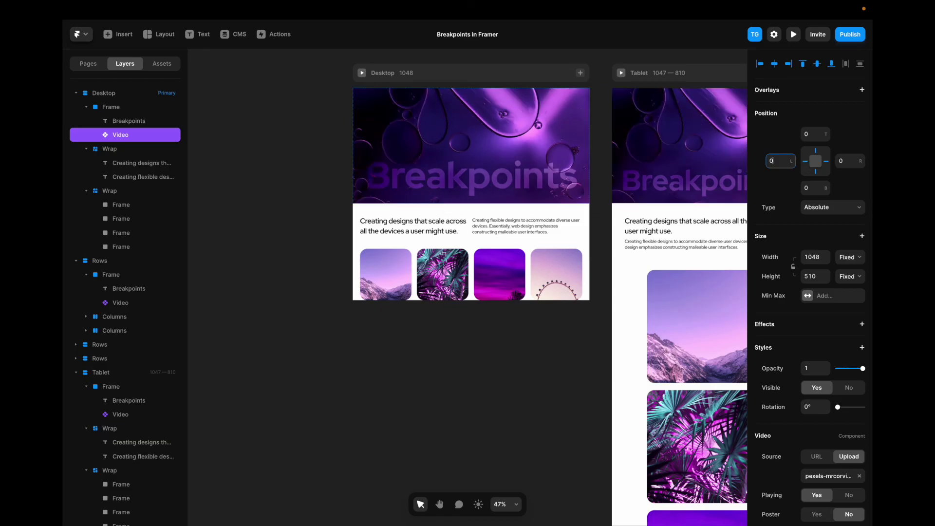
Preview and resize the page, then nudge the hero section down and back up
{"action": "key", "text": "super+p"}
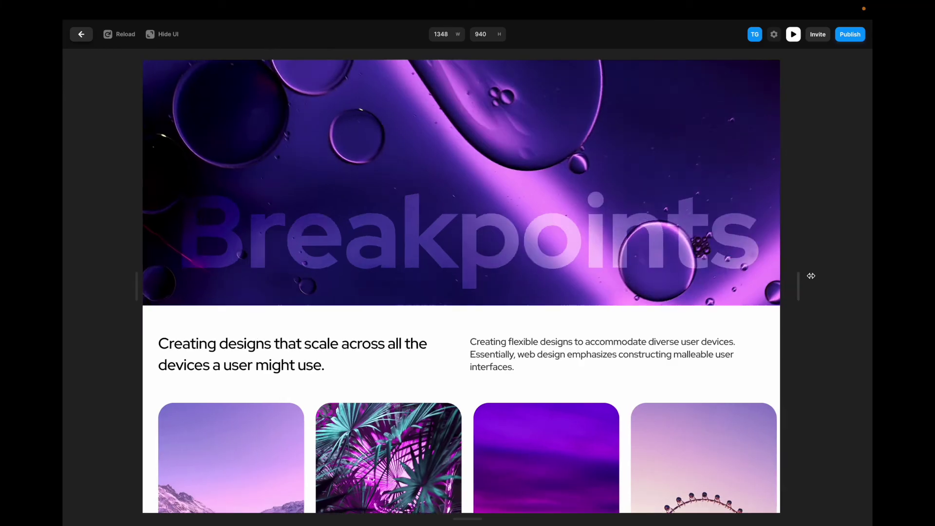
{"action": "mouse_move", "coordinate": [811, 275]}
{"action": "left_mouse_down"}
{"action": "mouse_move", "coordinate": [868, 272]}
{"action": "mouse_move", "coordinate": [662, 277]}
{"action": "mouse_move", "coordinate": [766, 278]}
{"action": "mouse_move", "coordinate": [831, 265]}
{"action": "mouse_move", "coordinate": [793, 278]}
{"action": "left_mouse_up"}
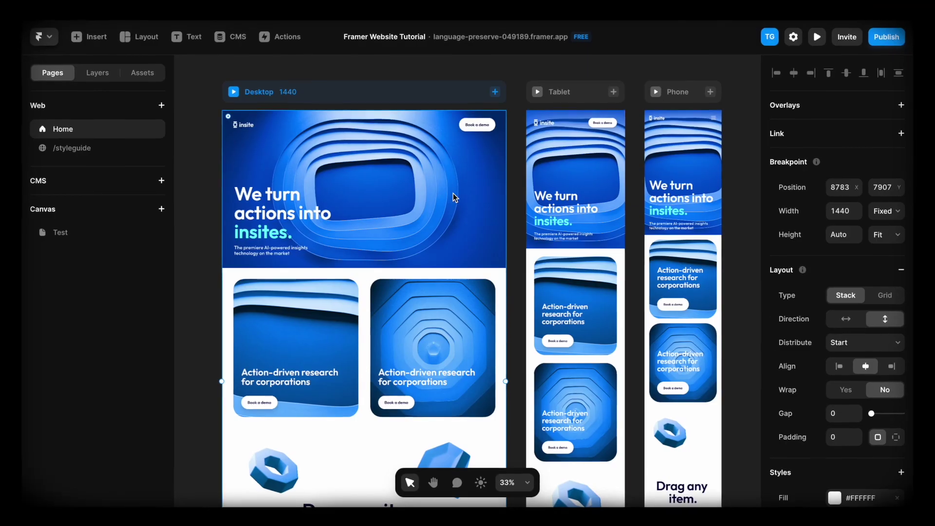
{"action": "left_click", "coordinate": [453, 193]}
{"action": "key", "text": "Down"}
{"action": "key", "text": "Up"}
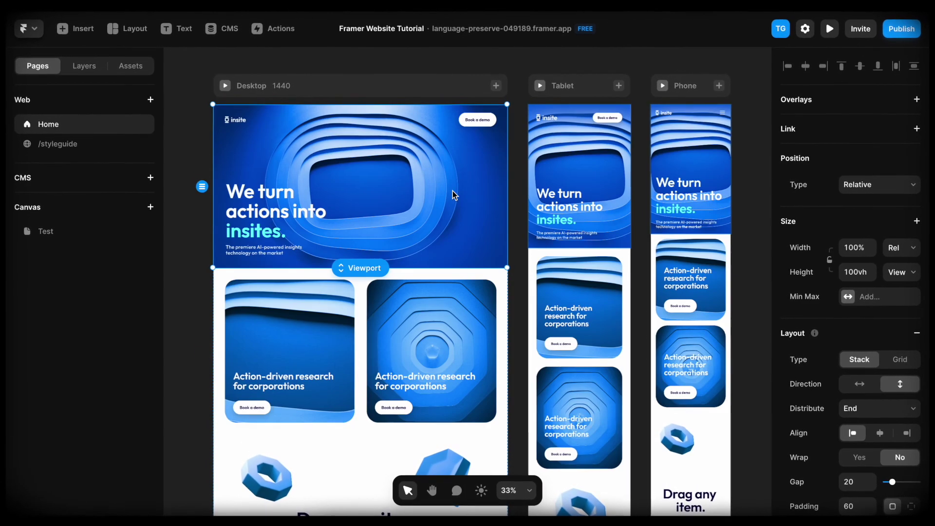
{"action": "left_click", "coordinate": [298, 207]}
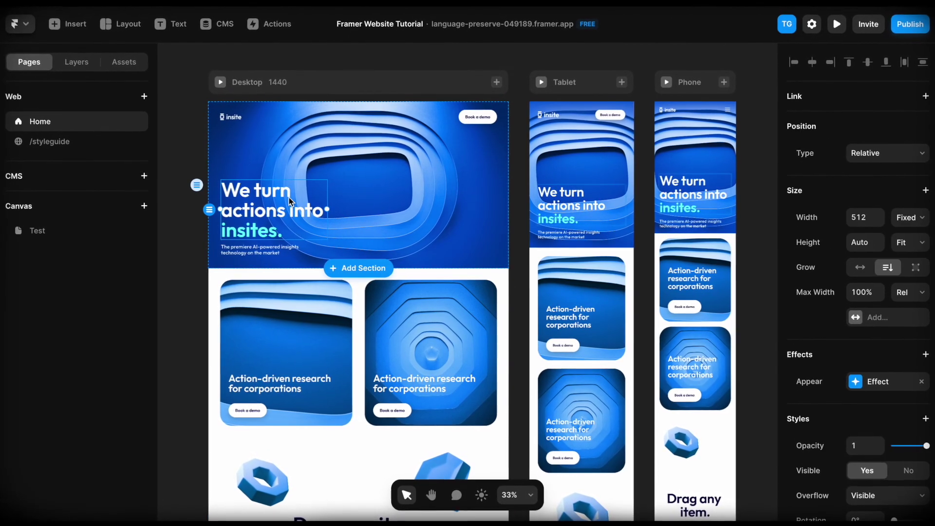